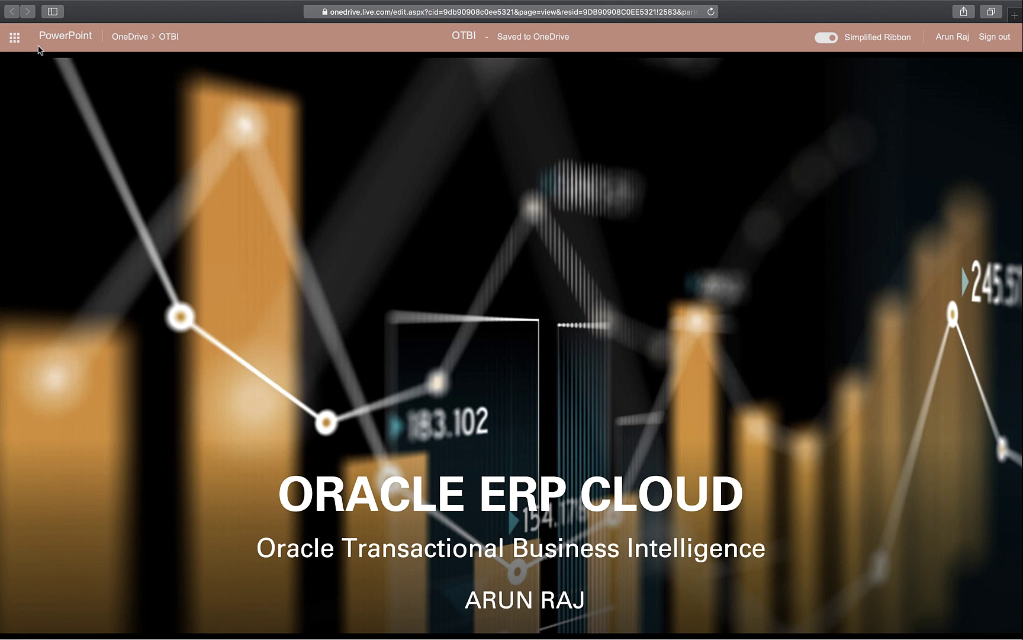
Advance the slideshow from the title slide to the 'Reporting in Oracle Cloud' slide
key("Right")
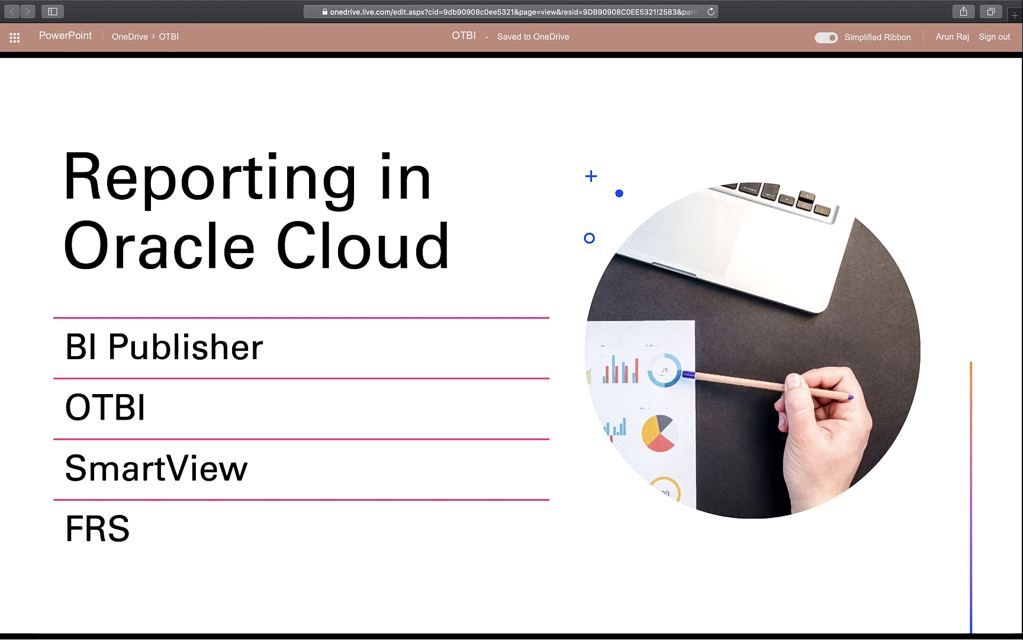
Advance to the 'More about OTBI' slide with its seven feature tiles
key("Right")
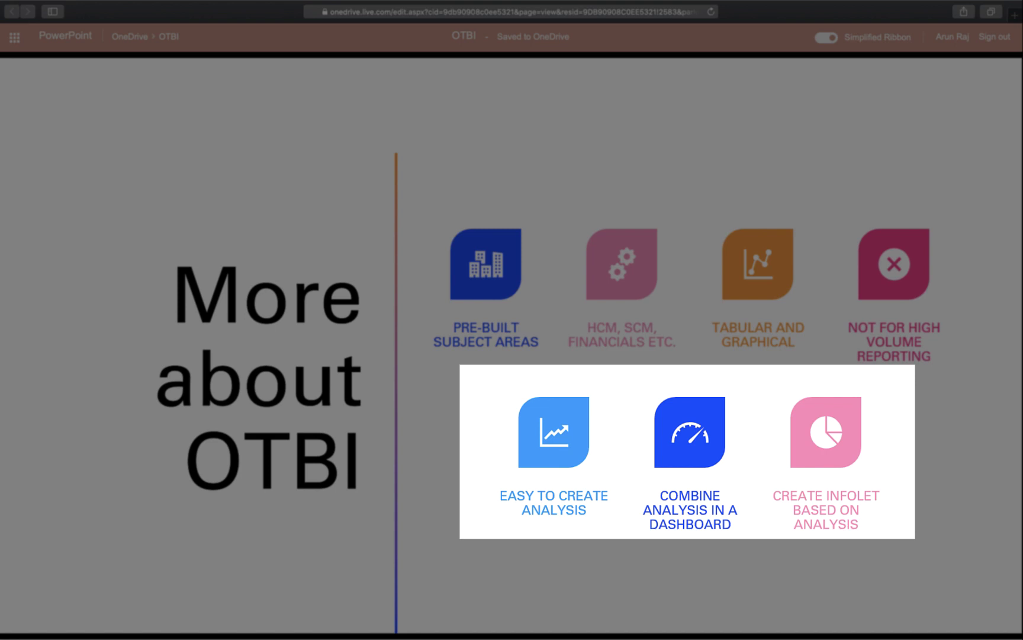
Advance to the 'Documentation?' slide with the Financials and HCM Subject Areas links
key("Right")
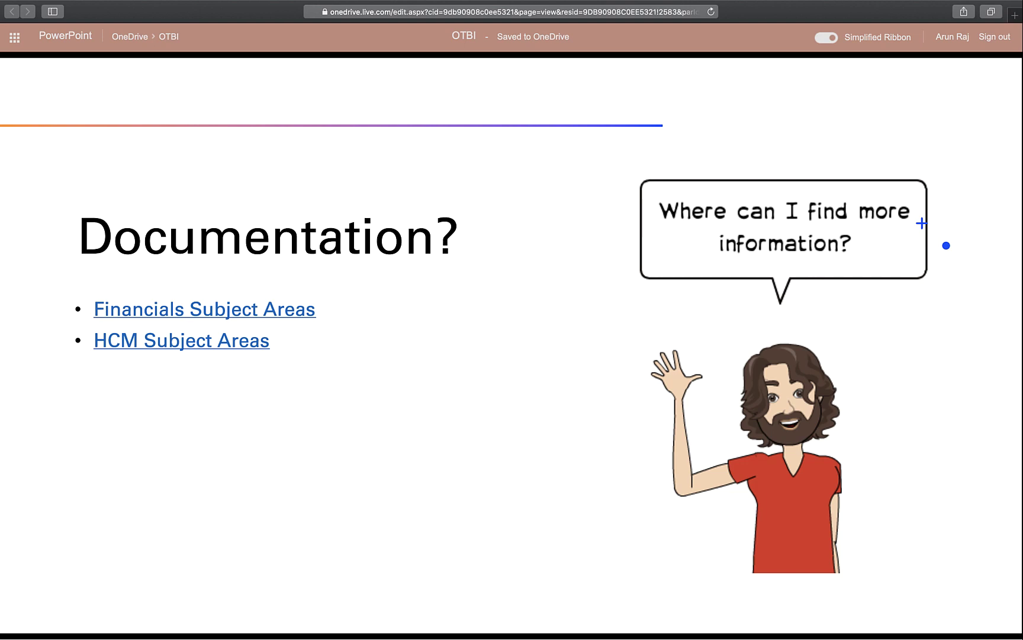
Advance to the 'Creating OTBI Analysis' slide comparing BI Composer and BI Analytics Editor
key("Right")
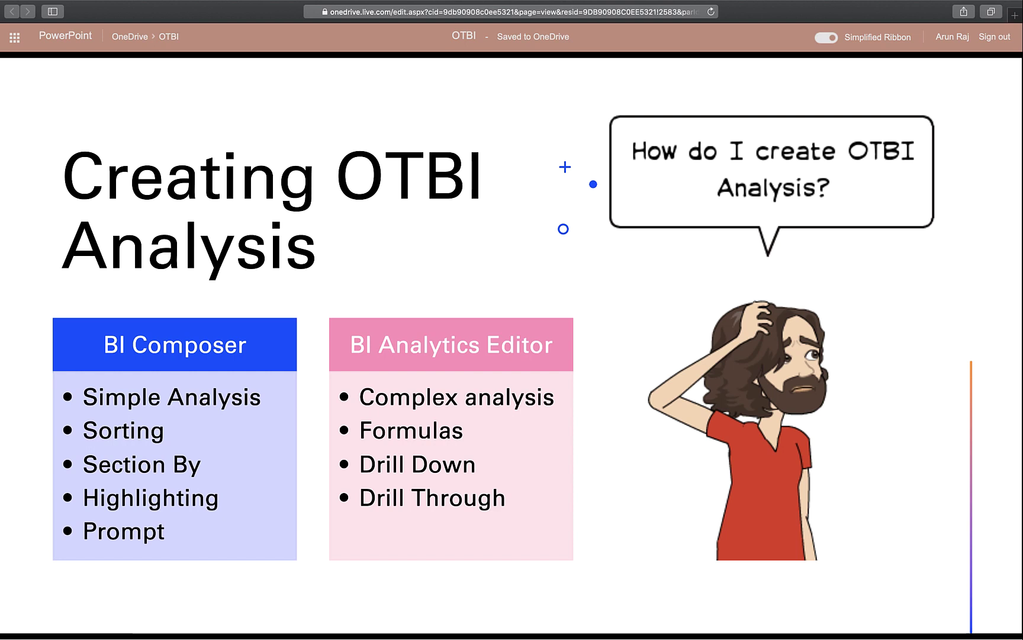
Advance the slideshow to the 'What are we creating???' slide
key("Page_Down")
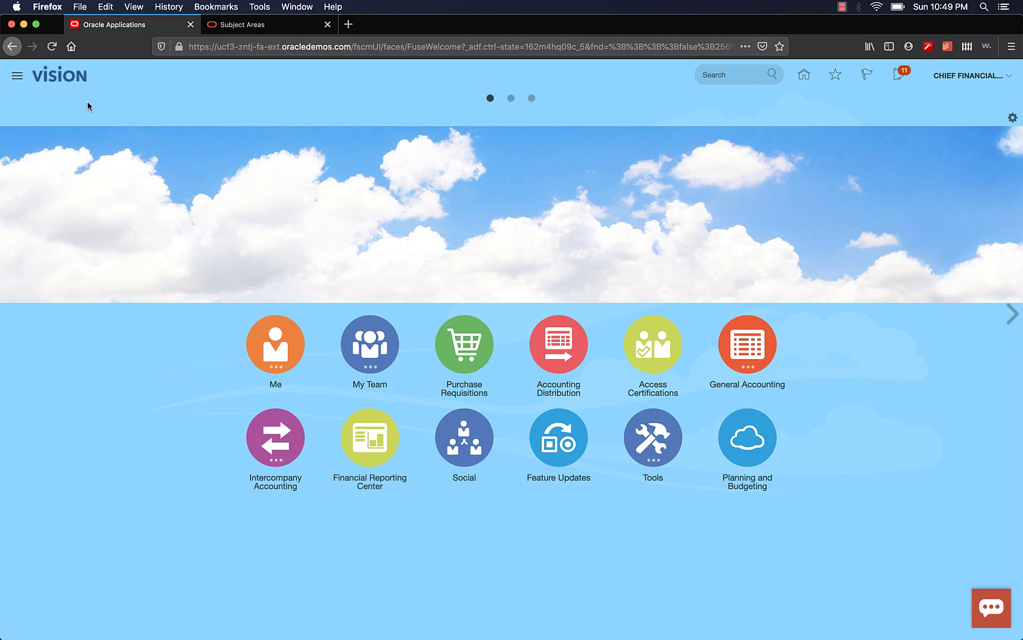
From the Navigator, go to Reports and Analytics and create a new Analysis
left_click(17, 78)
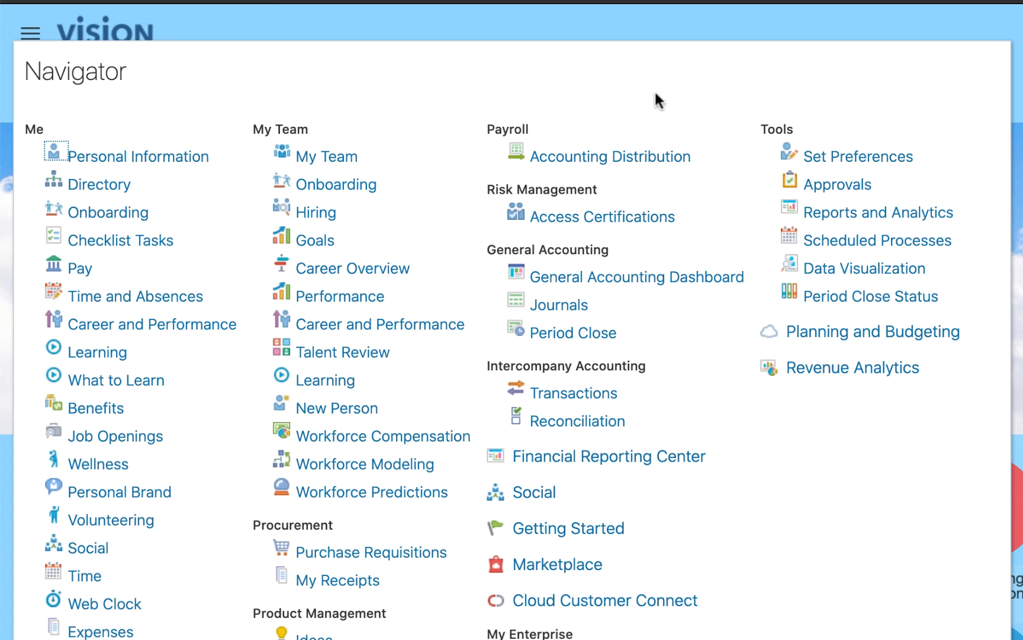
left_click(919, 222)
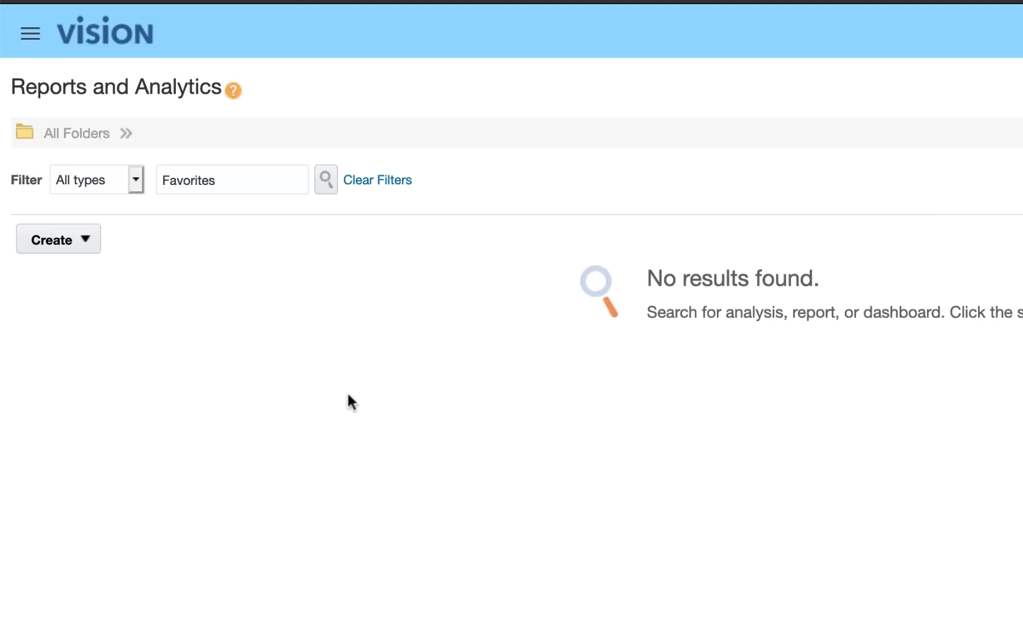
left_click(85, 243)
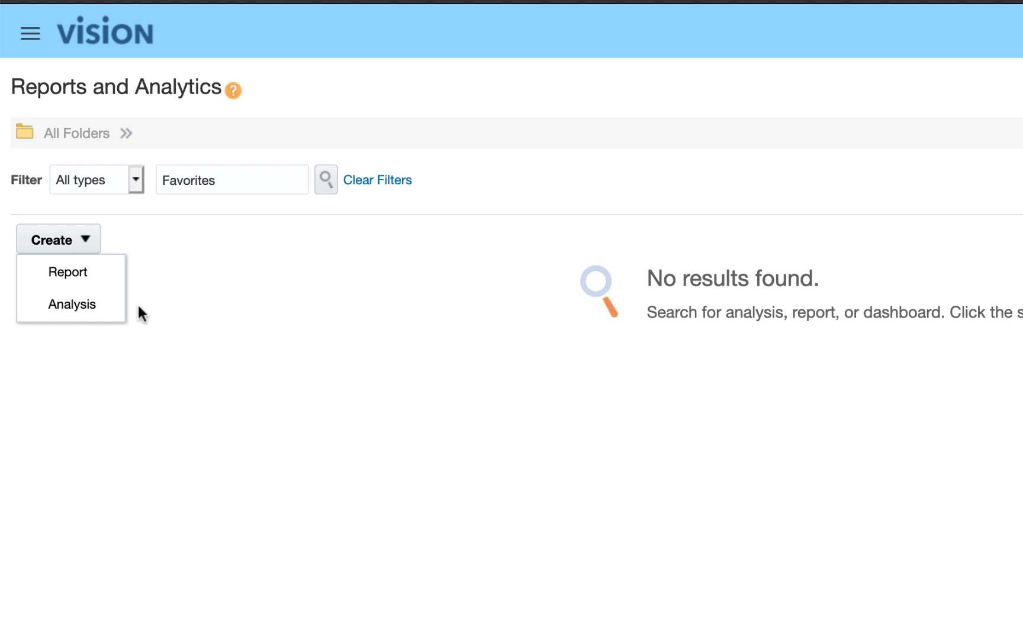
left_click(91, 305)
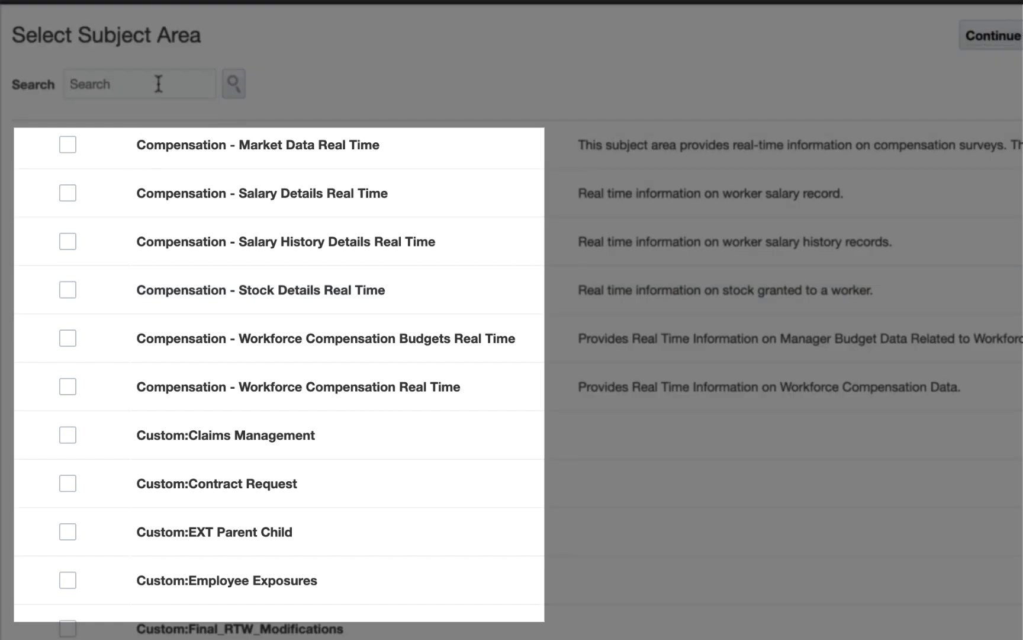
Search the subject areas for 'Payables', then switch to the Subject Areas documentation tab
type("Payables")
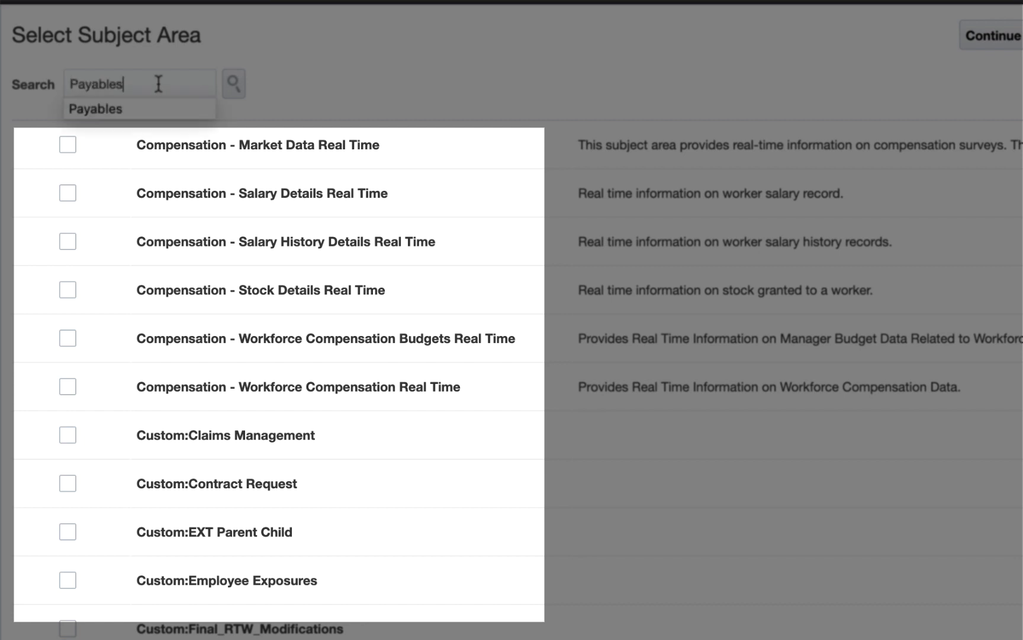
key("Return")
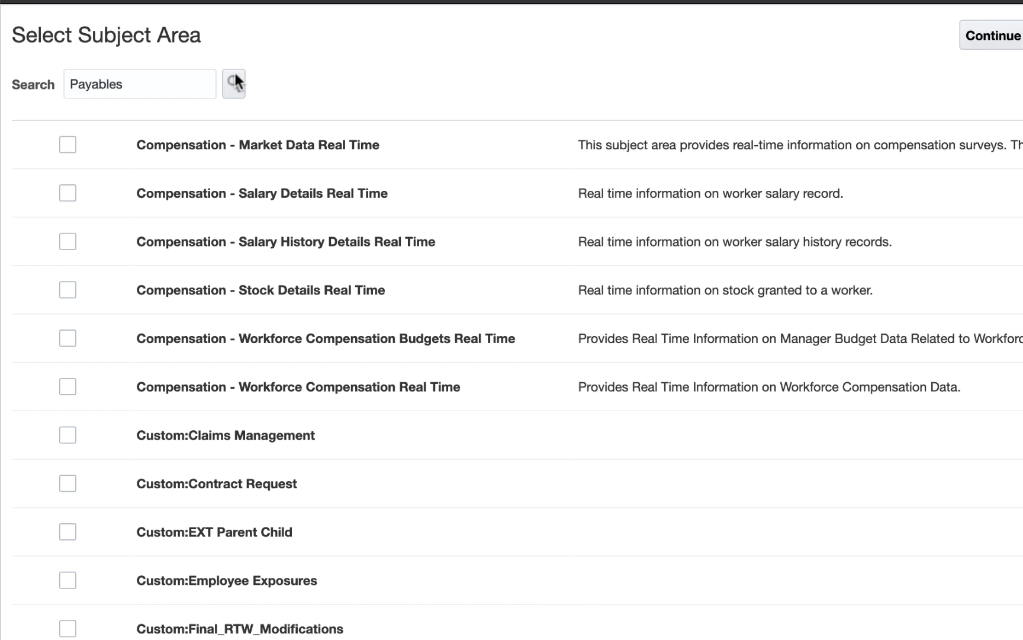
left_click(233, 84)
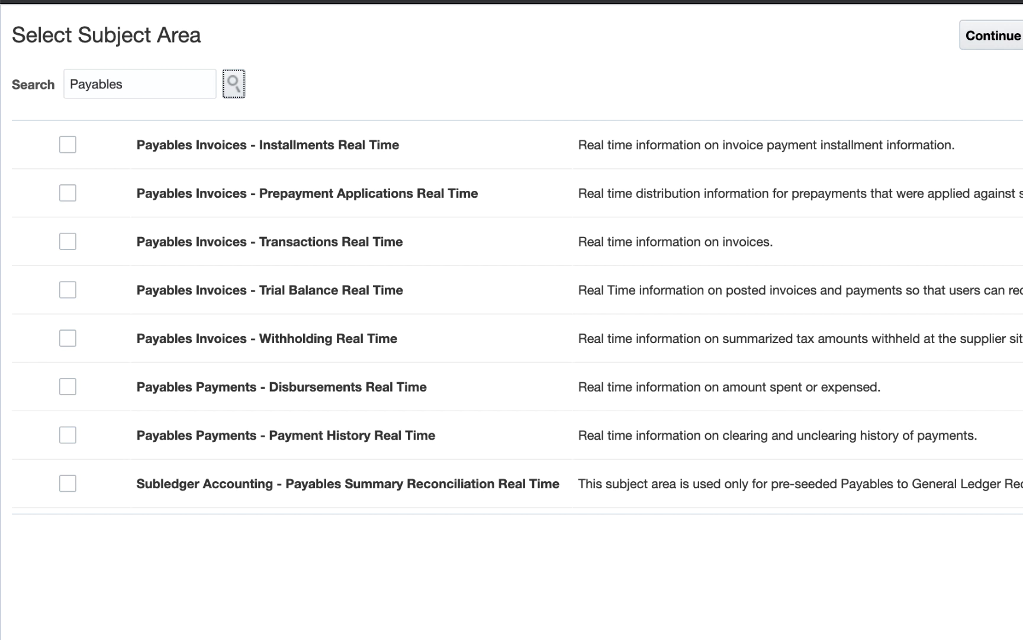
left_click(275, 27)
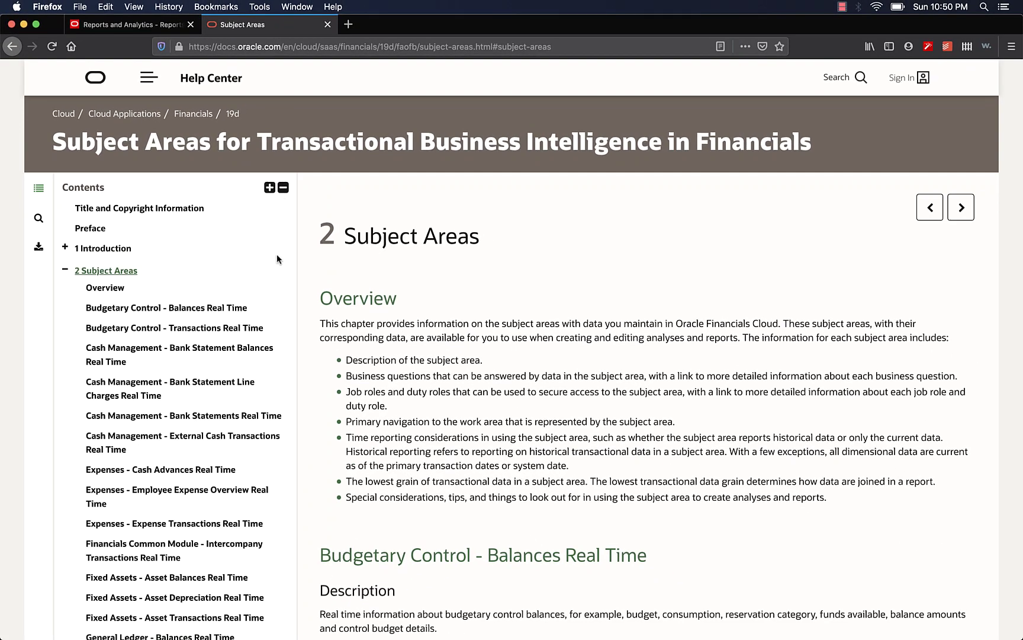
Scroll the documentation contents and jump to the Payables Invoices - Transactions Real Time section
scroll(277, 254, "down", 2)
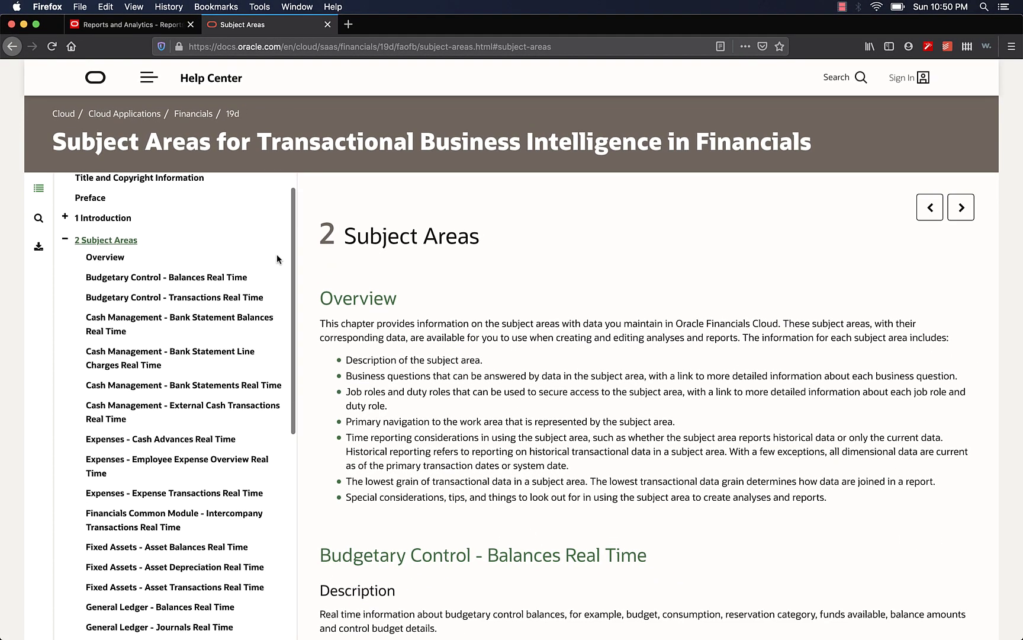
scroll(276, 258, "down", 10)
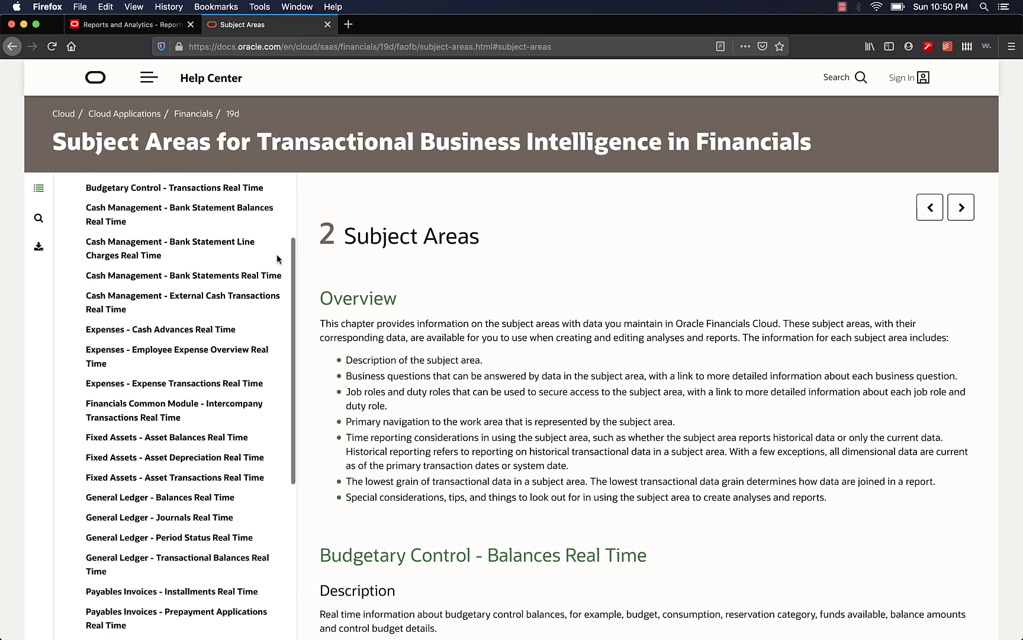
scroll(276, 259, "down", 3)
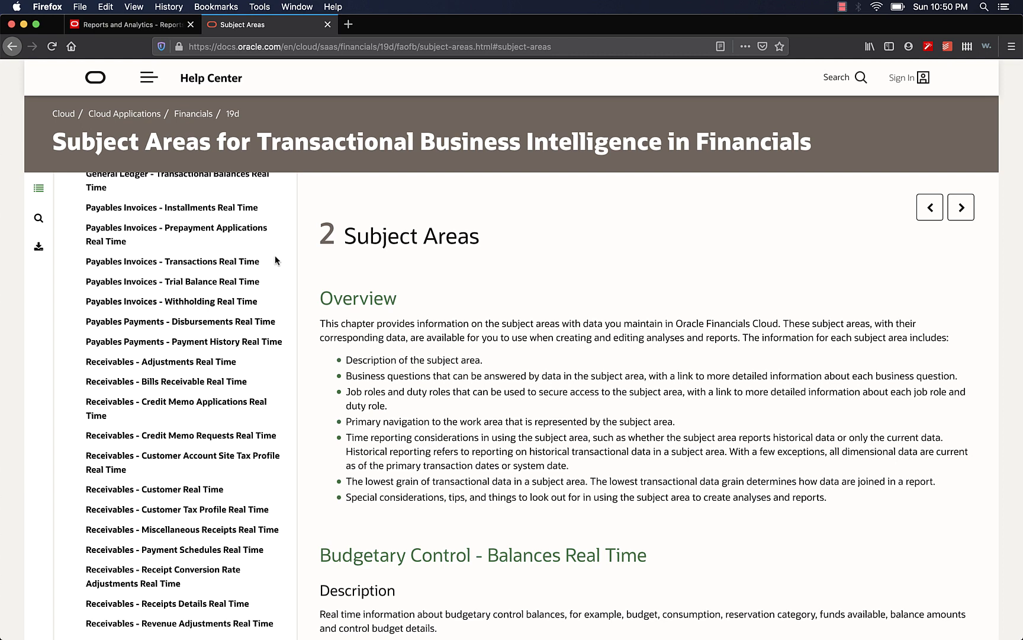
left_click(225, 262)
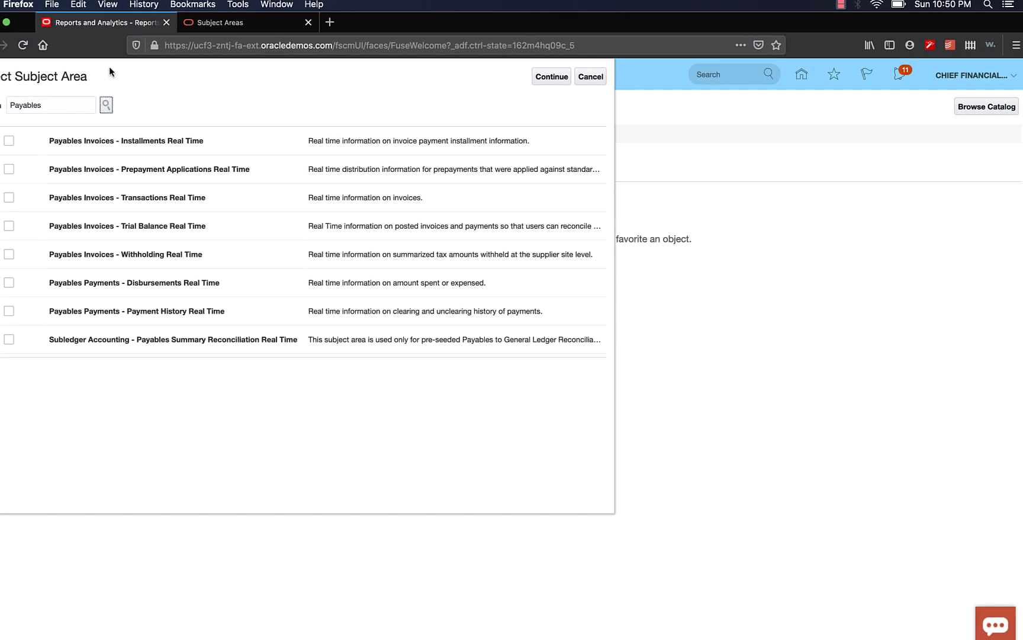
Choose the Payables Invoices - Transactions Real Time subject area and expand Invoice Details > General Information
left_click(38, 194)
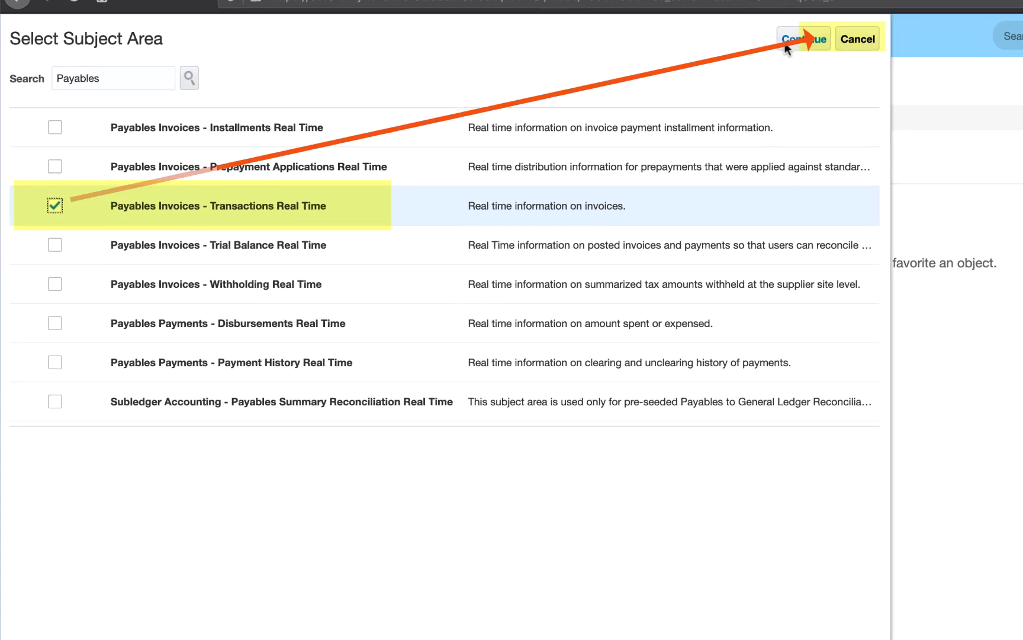
left_click(736, 49)
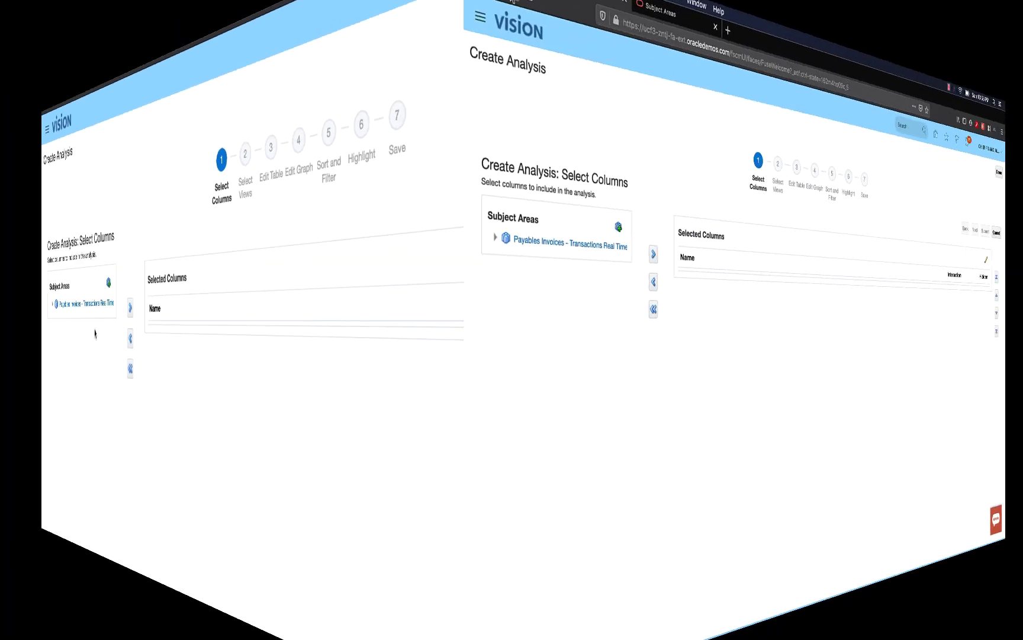
left_click(33, 253)
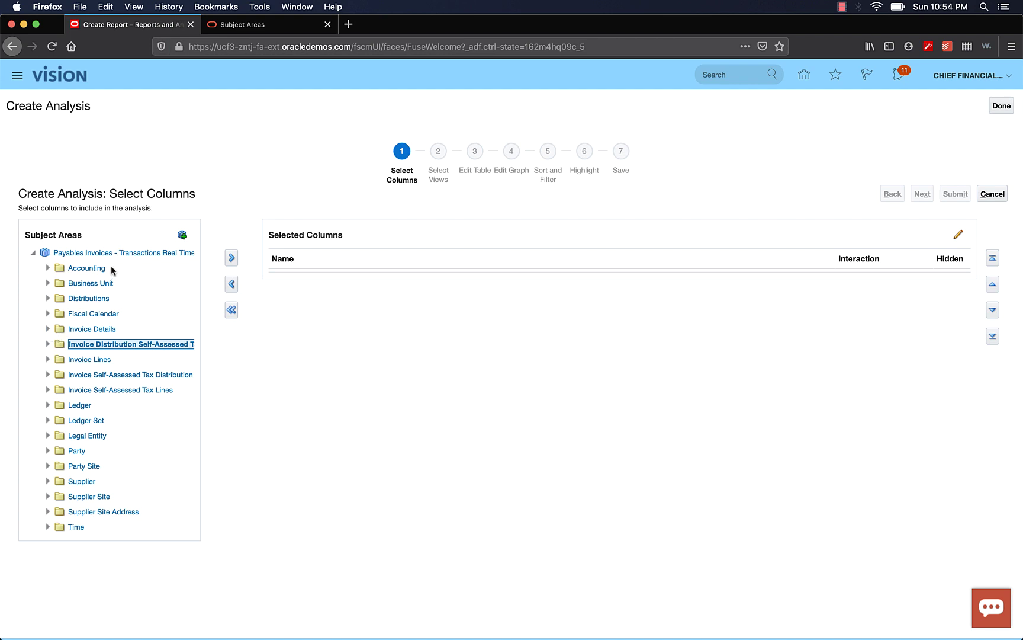
left_click(132, 253)
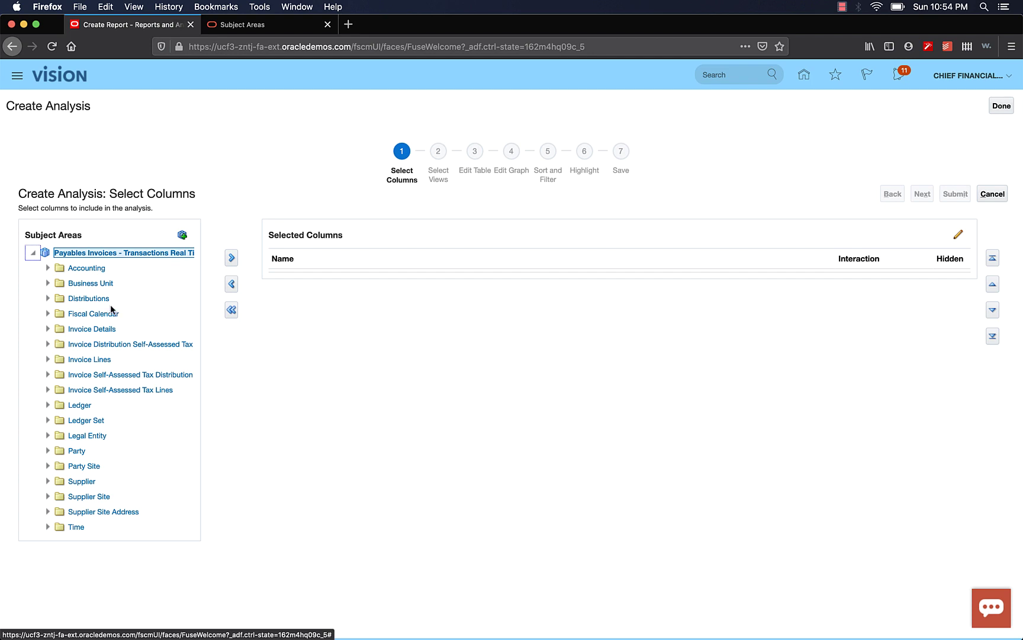
left_click(52, 333)
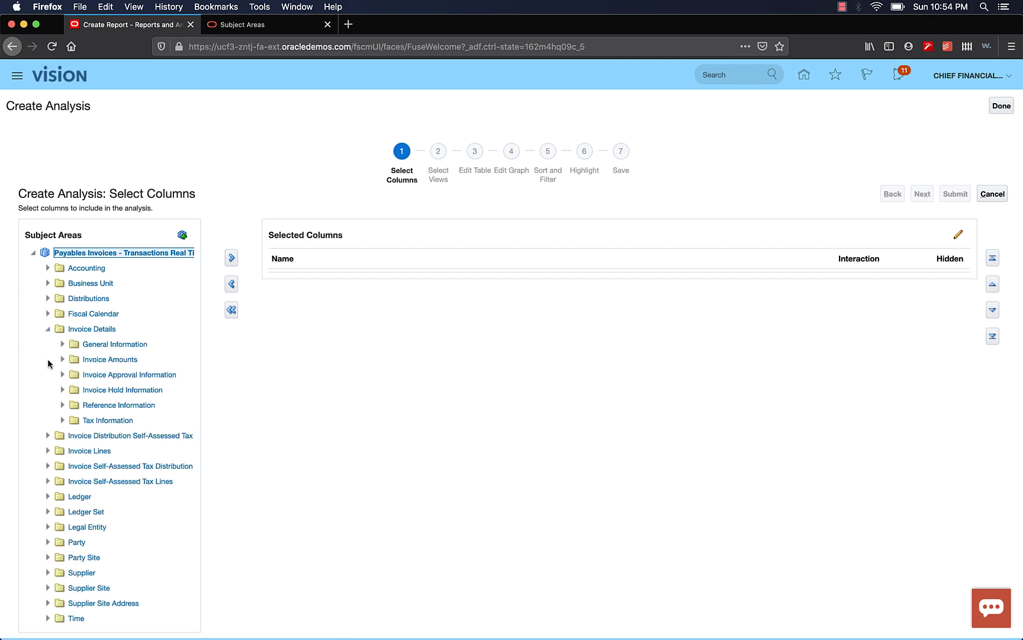
scroll(185, 367, "right", 2)
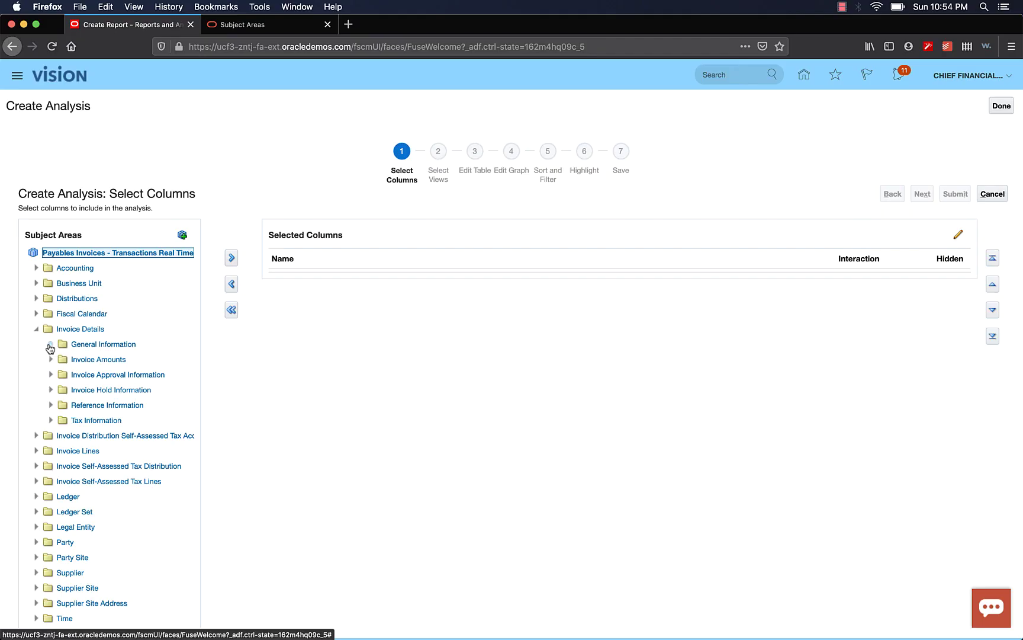
left_click(51, 345)
Add Invoice Number, Date, Description, Supplier or Party Name, Invoice Amount and Invoice Amount Paid columns
scroll(108, 418, "down", 3)
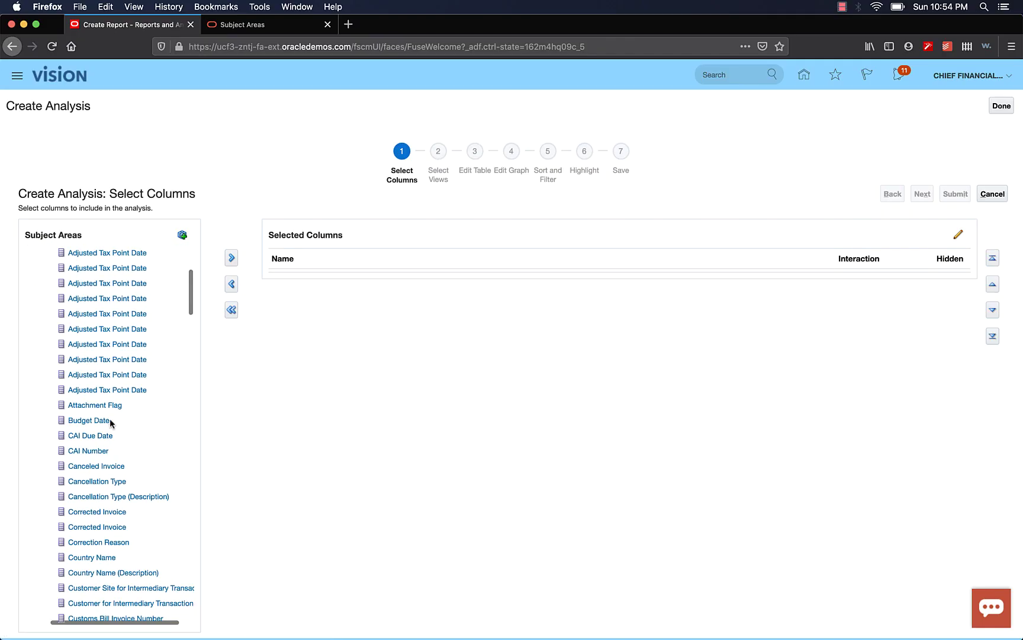
scroll(176, 451, "right", 1)
scroll(176, 452, "down", 3)
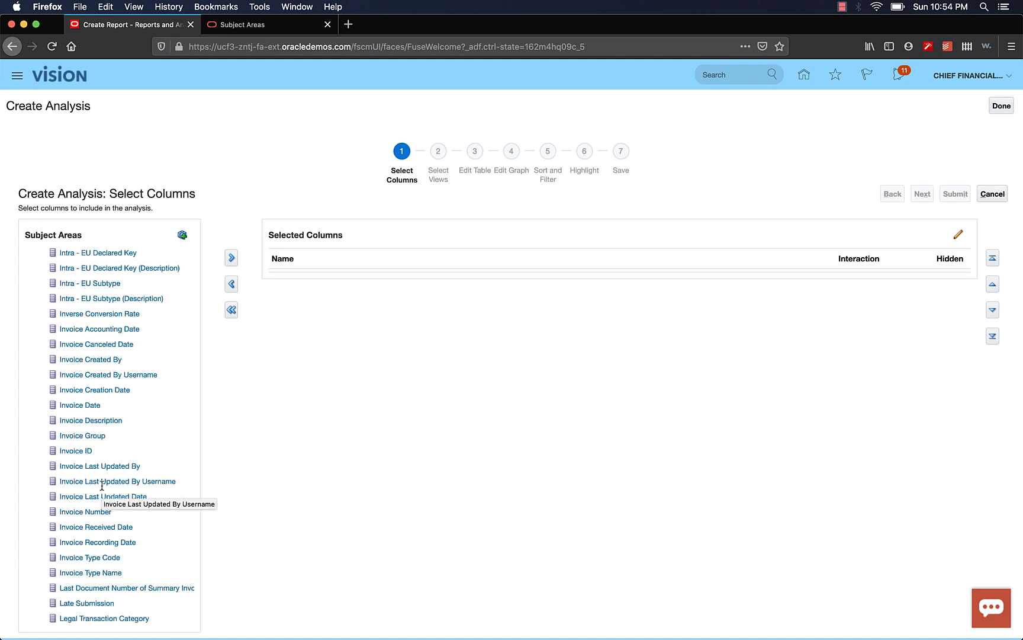
left_click(87, 510)
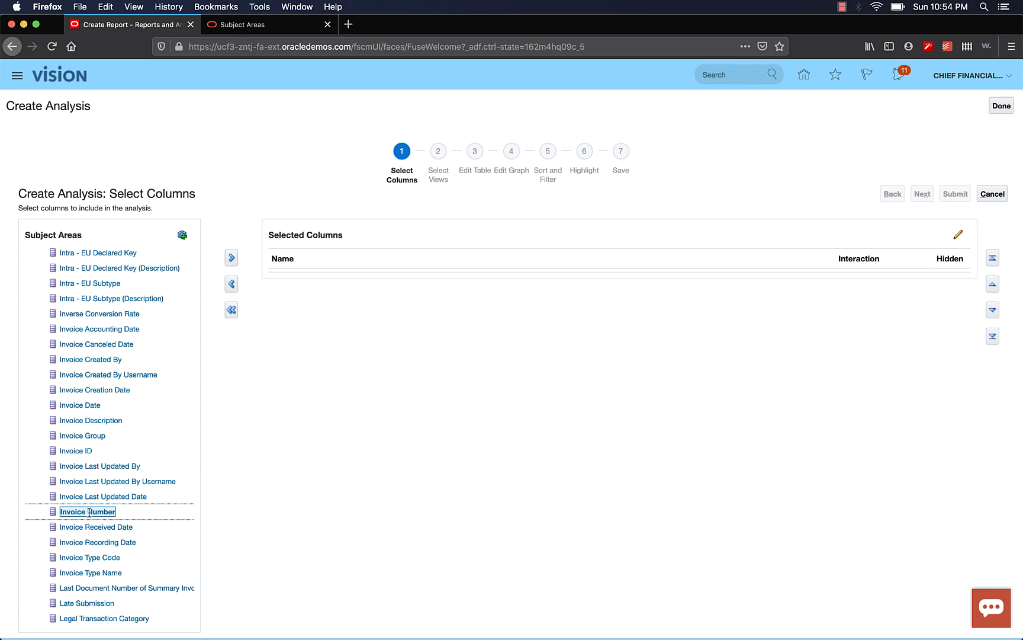
left_click(91, 405, "super")
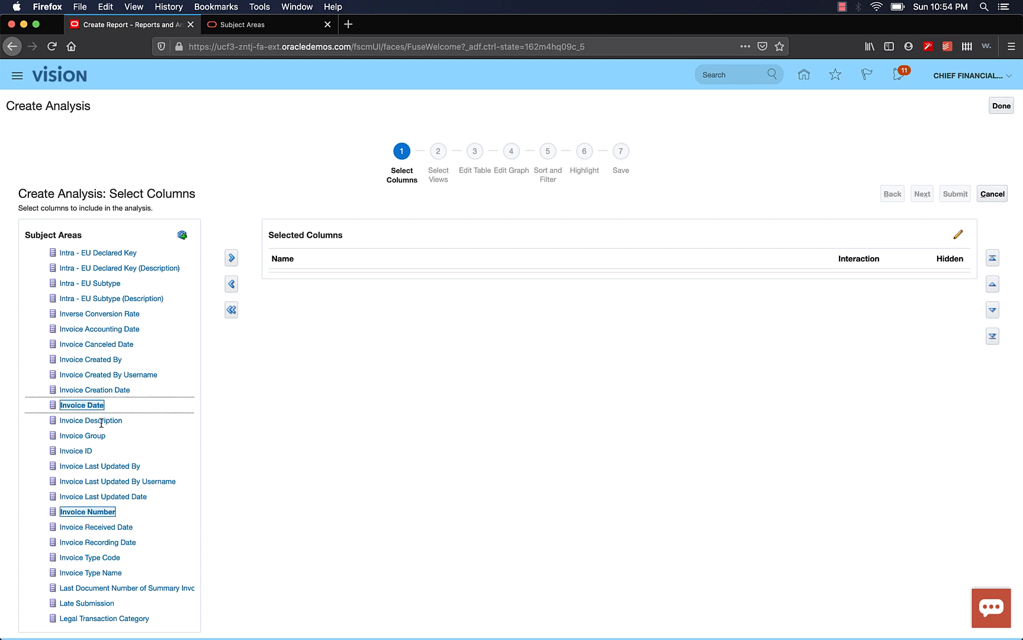
left_click(101, 421, "super")
scroll(155, 488, "down", 15)
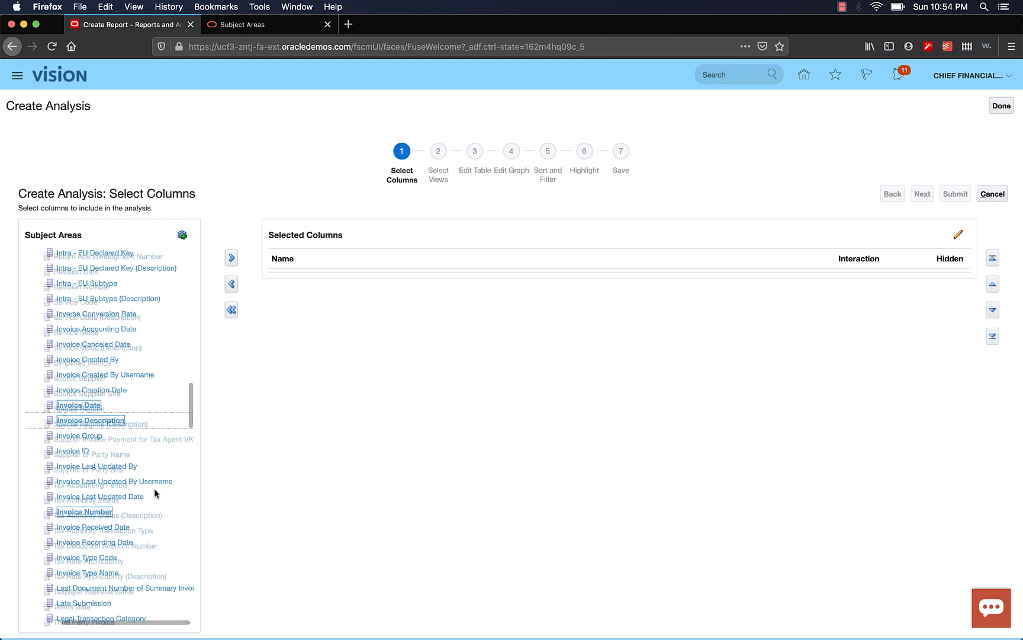
left_click(119, 459)
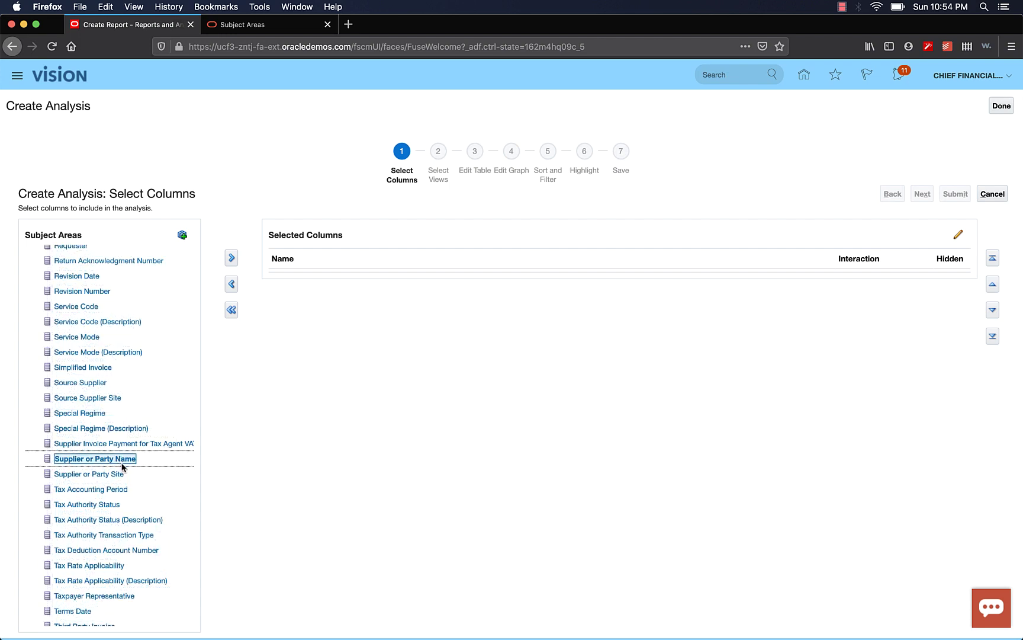
scroll(169, 509, "down", 5)
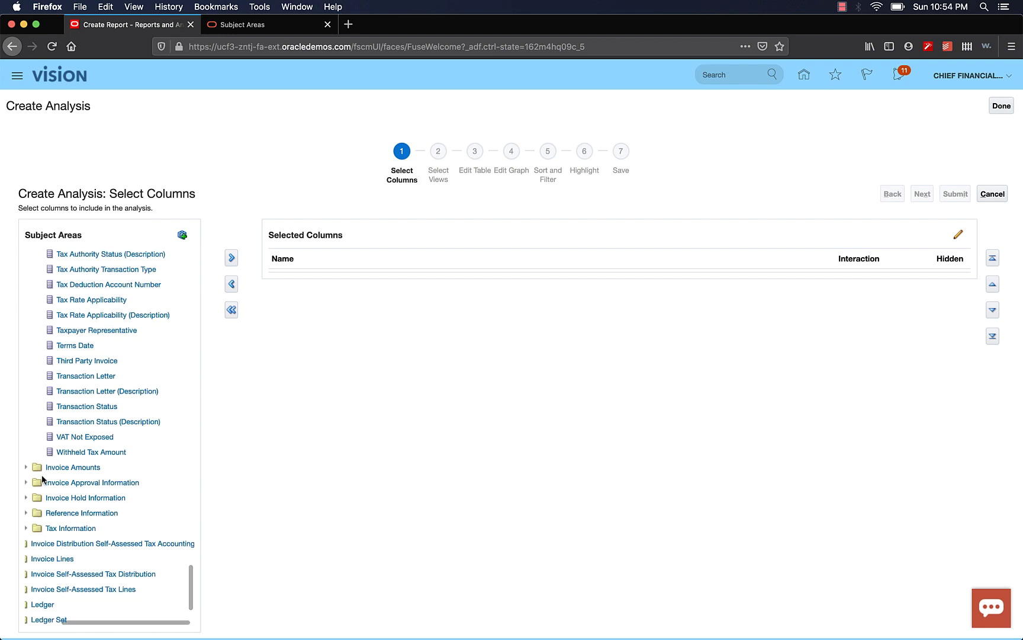
left_click(26, 467)
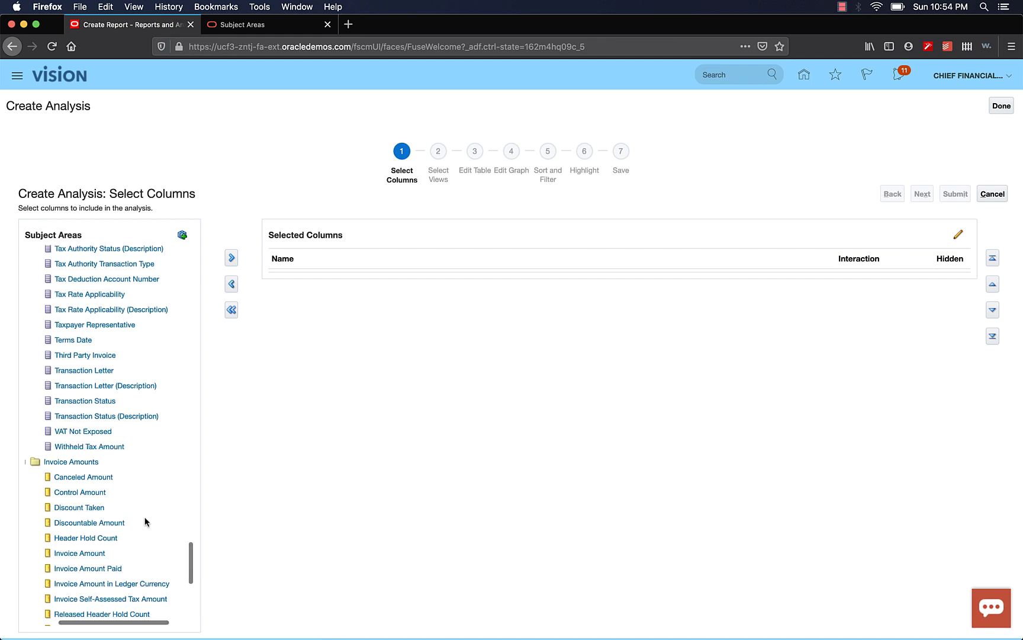
scroll(145, 521, "down", 1)
left_click(88, 519)
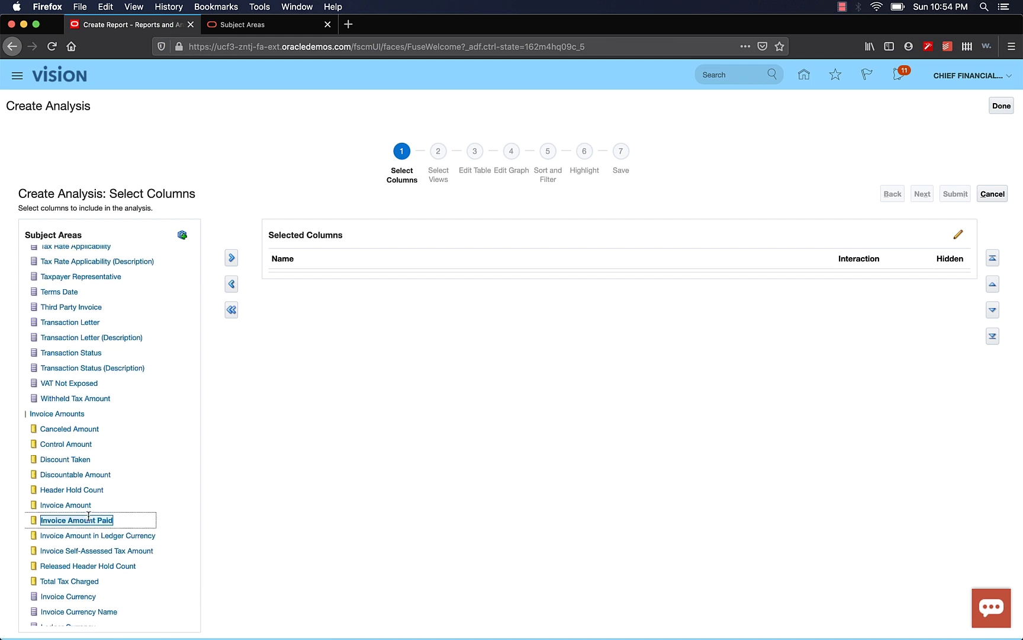
left_click(81, 505, "shift")
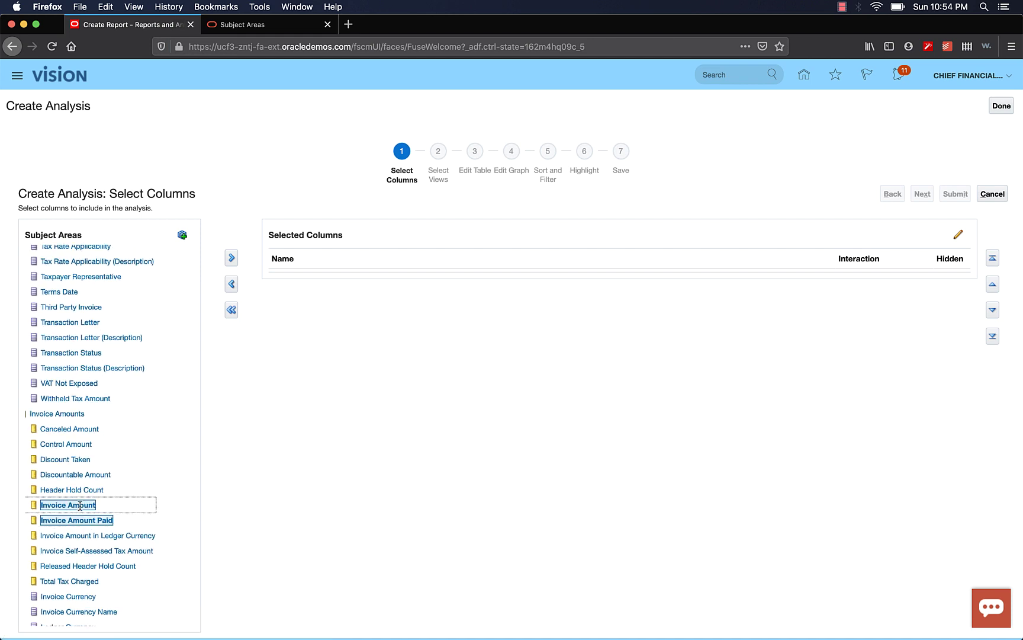
left_click(231, 259)
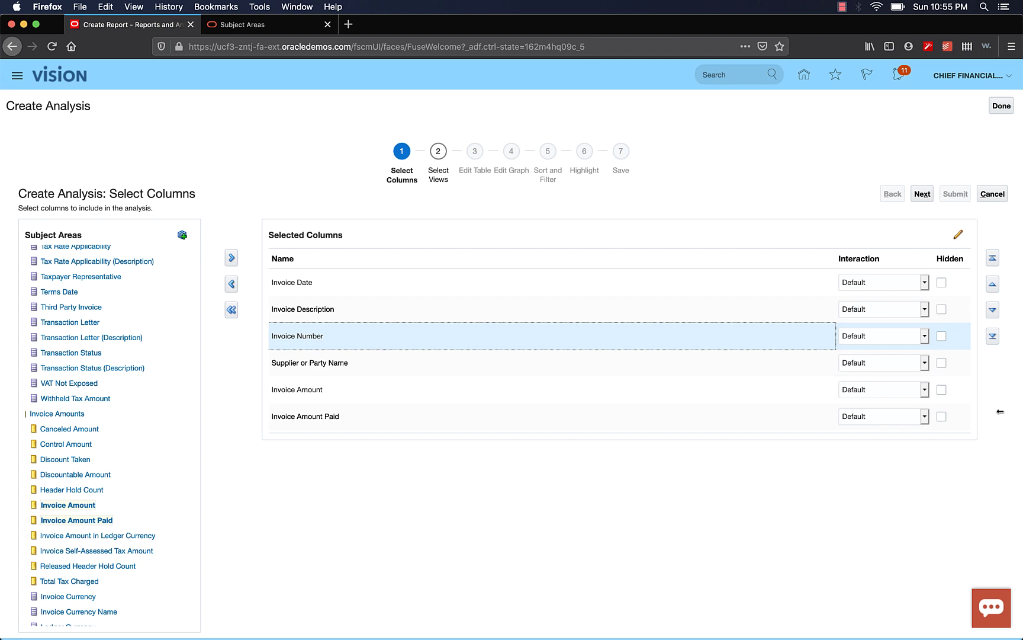
Move Invoice Number to the top of Selected Columns, then select Invoice Description
left_click(992, 259)
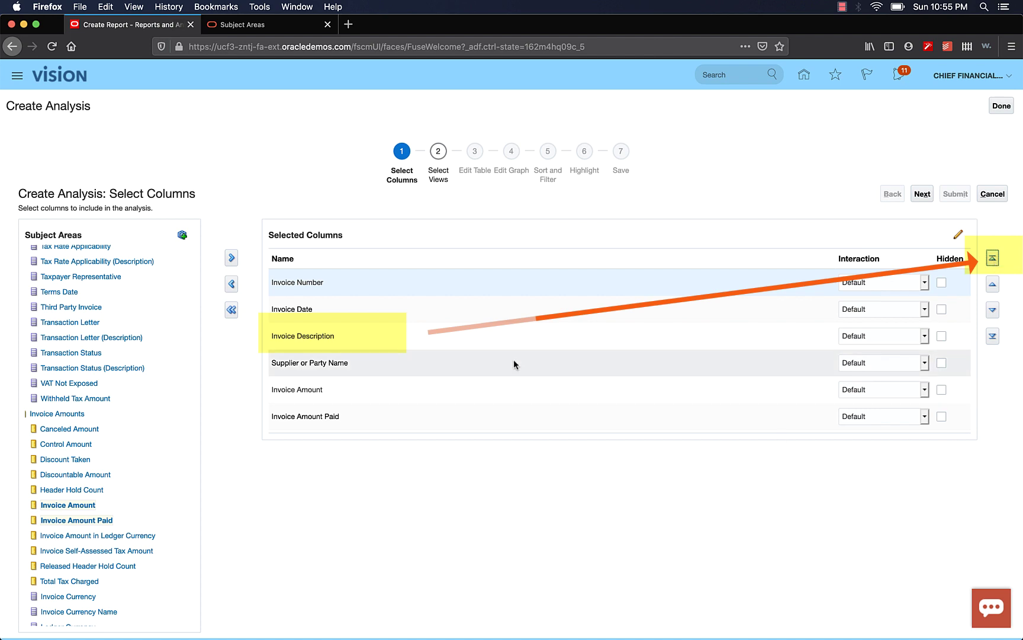
left_click(391, 342)
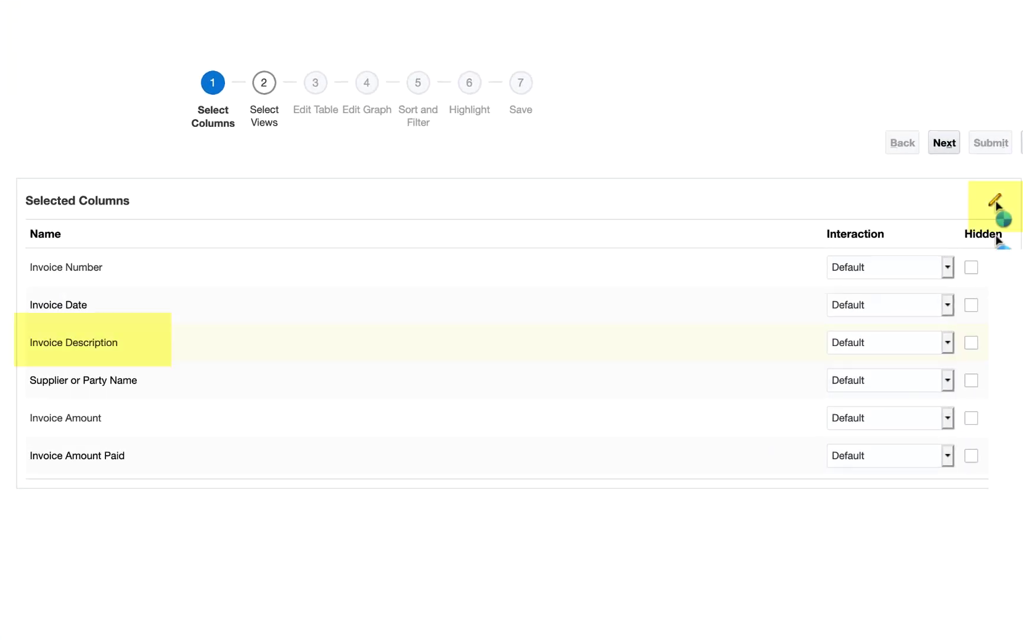
Rename the Invoice Description column to 'Description'
left_click(996, 203)
double_click(374, 348)
key("BackSpace")
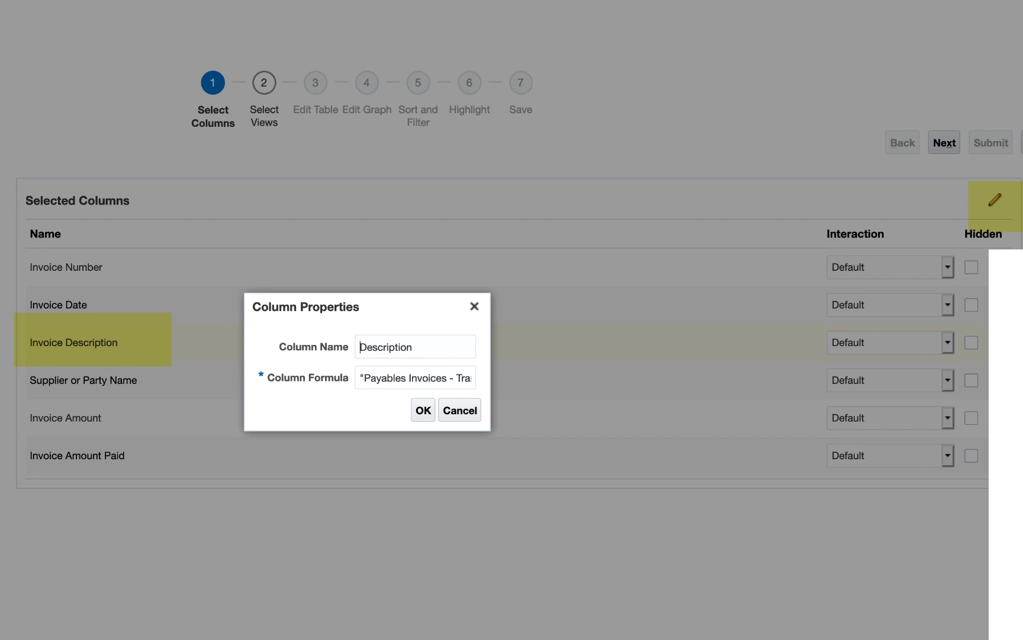
left_click(423, 416)
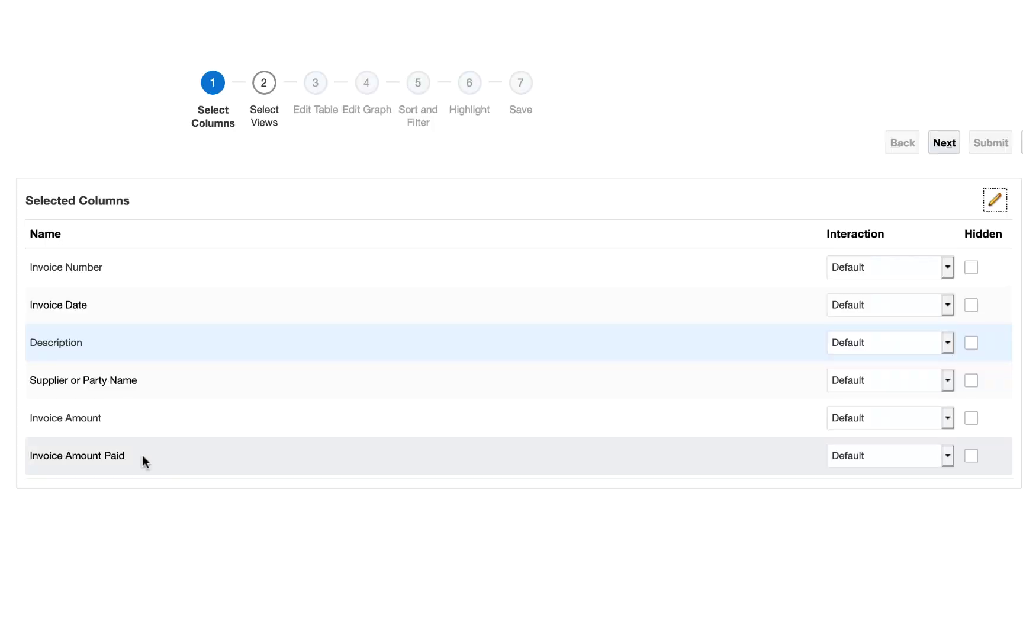
Rename the Invoice Amount Paid column to 'Amount Paid'
left_click(143, 455)
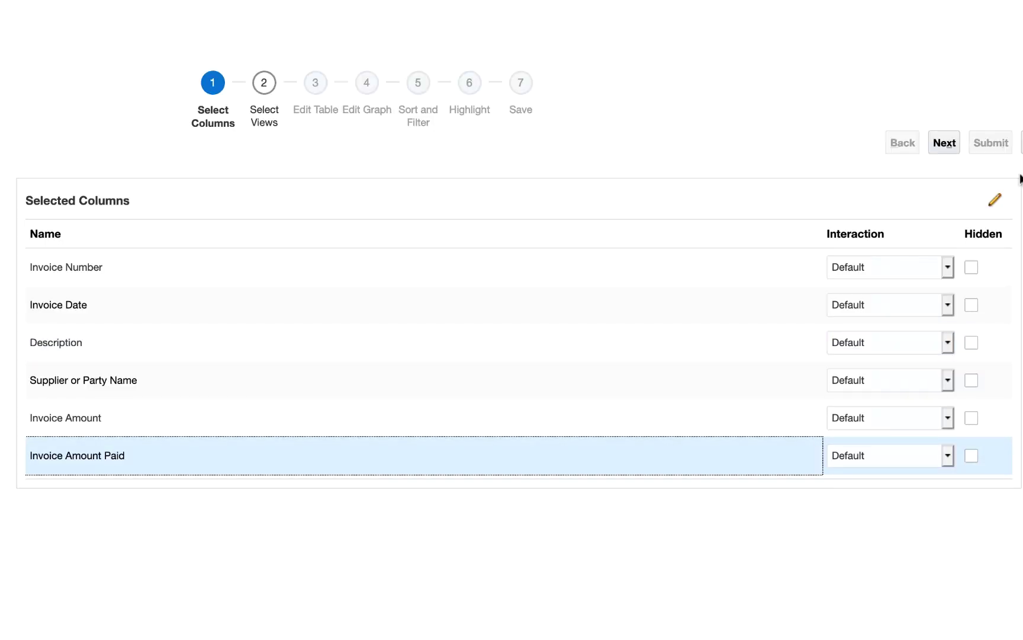
left_click(995, 200)
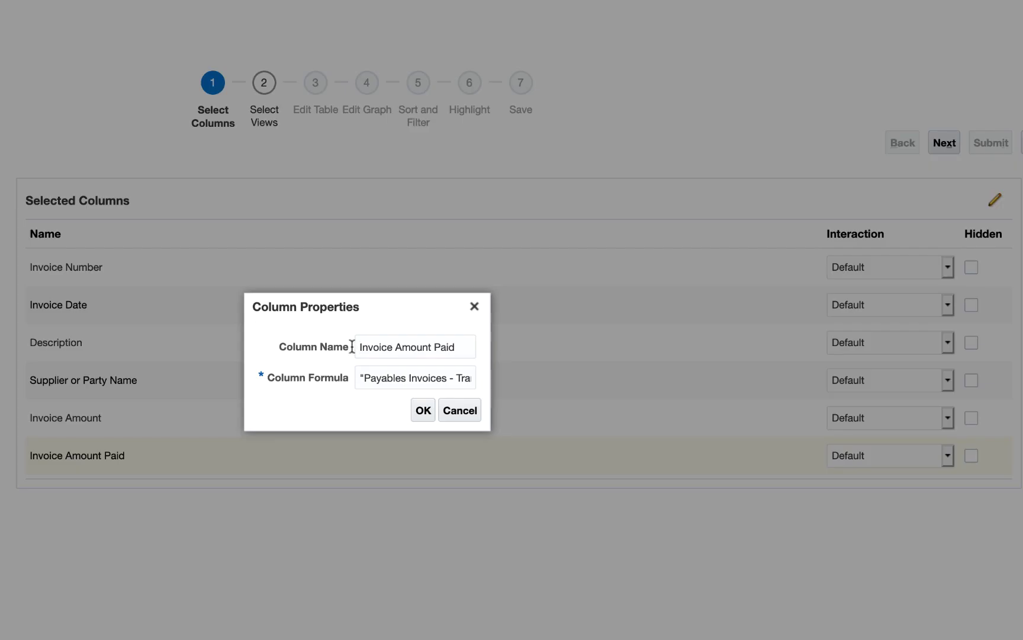
left_click_drag(391, 347, 296, 347)
key("BackSpace")
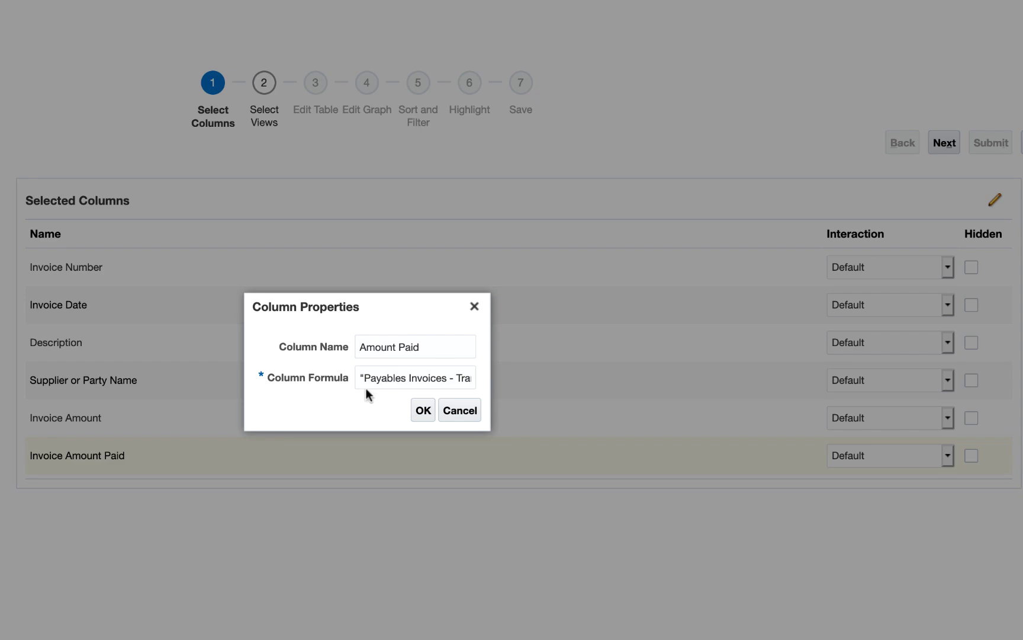
left_click(424, 411)
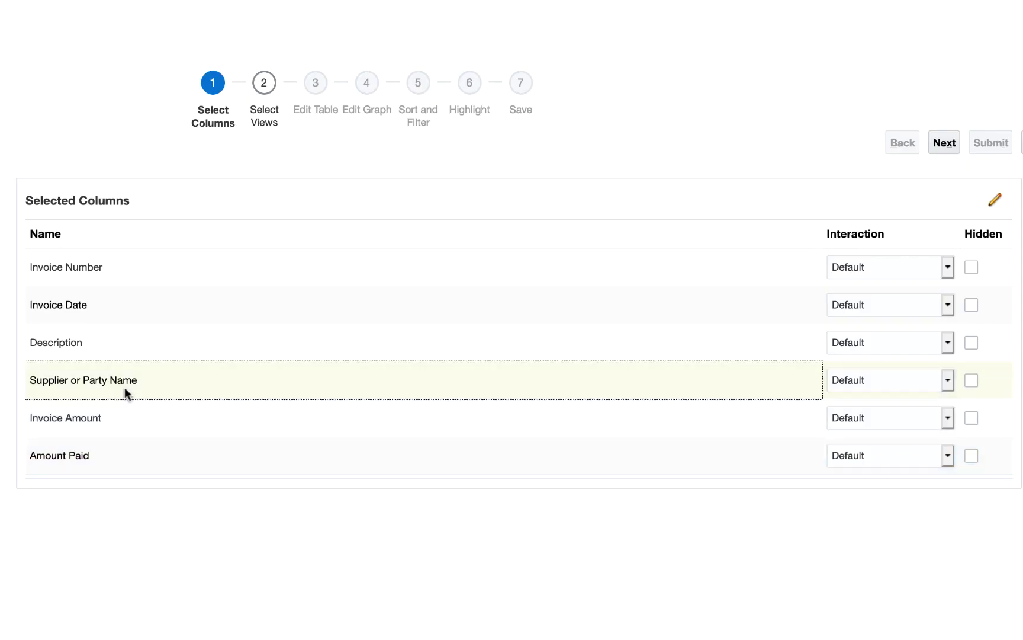
Rename the Supplier or Party Name column to 'Supplier Name'
left_click(125, 387)
left_click(995, 200)
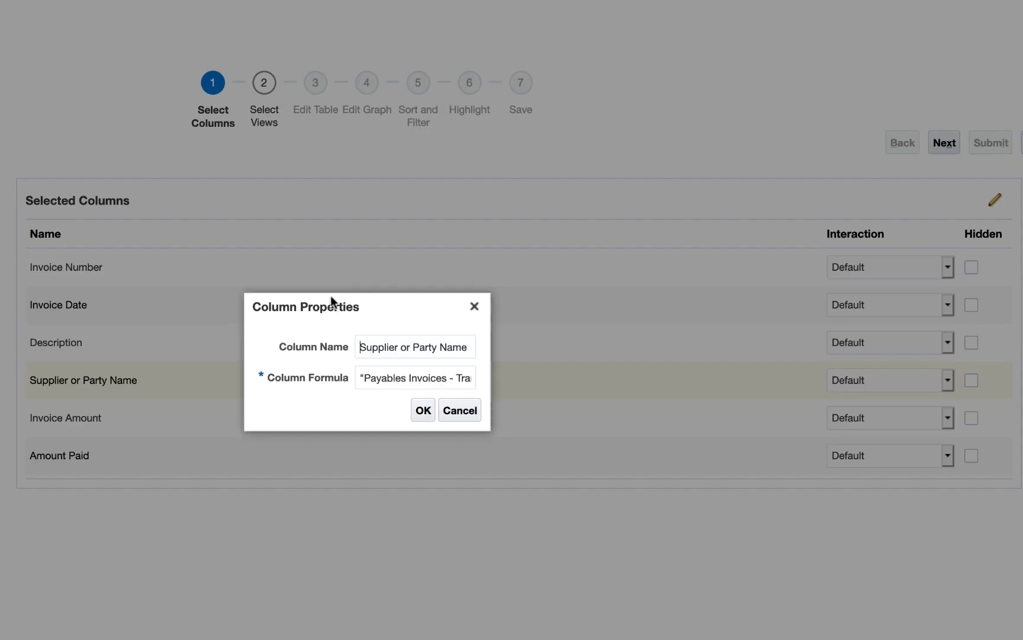
left_click_drag(401, 348, 438, 347)
key("BackSpace")
left_click(428, 410)
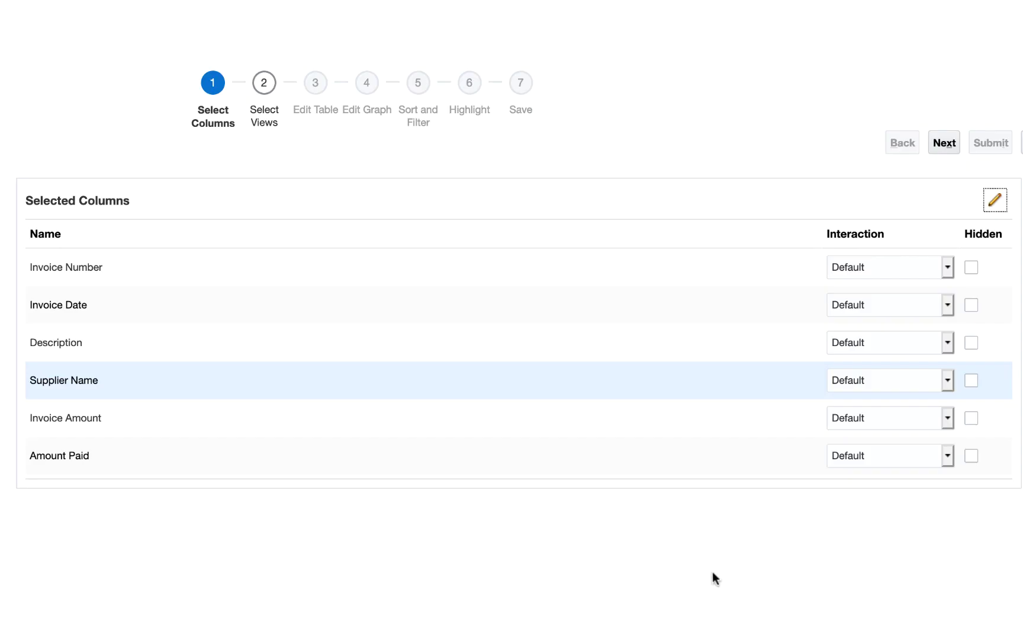
Title the analysis 'Invoice Details', keep the recommended Table view, and enable Preview
left_click(955, 143)
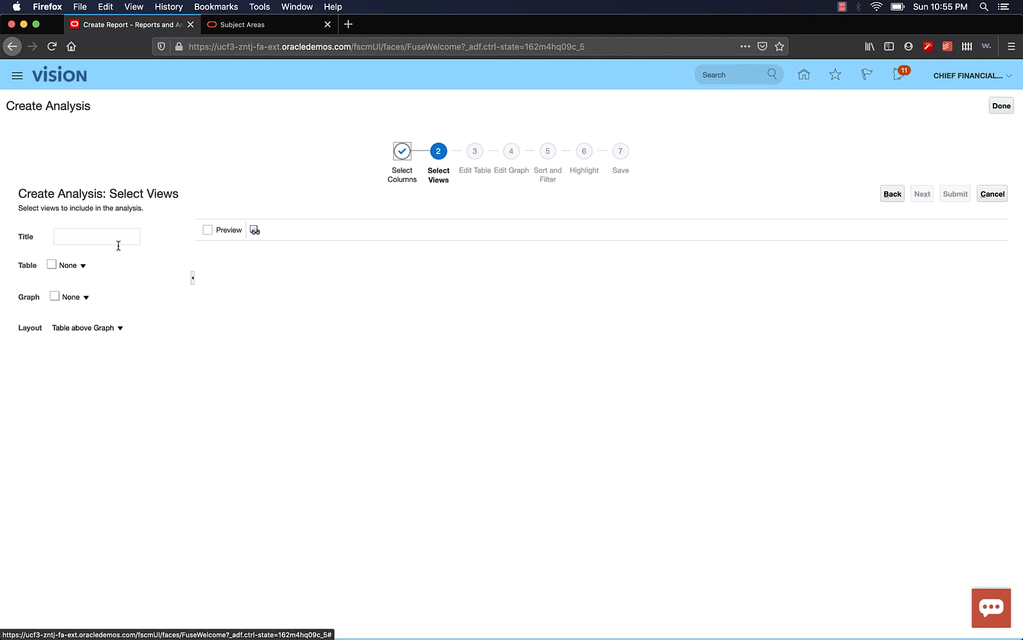
left_click(116, 239)
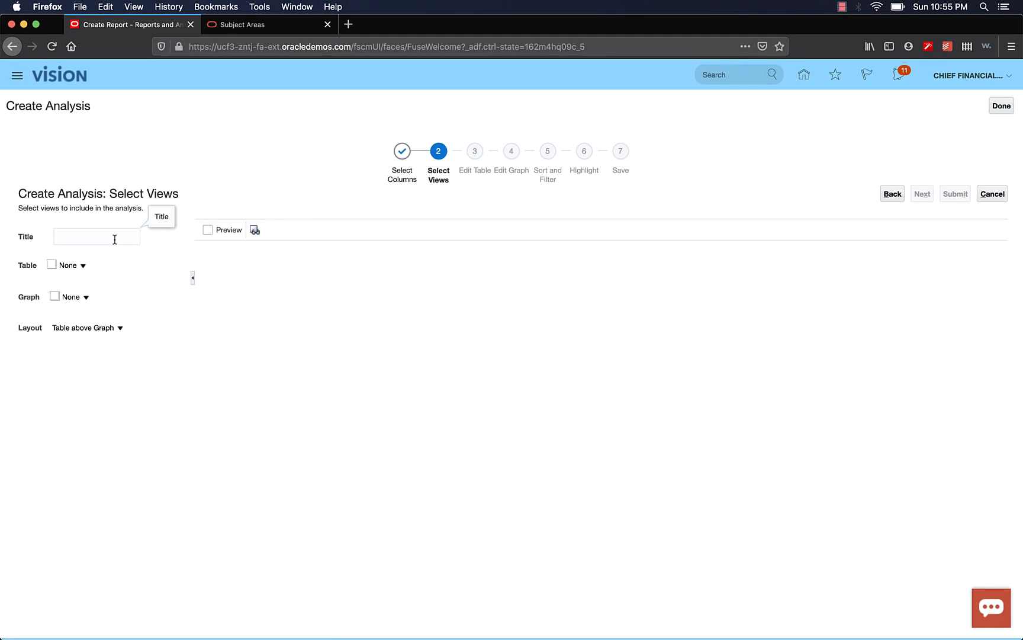
type("Invoice Details")
left_click(67, 271)
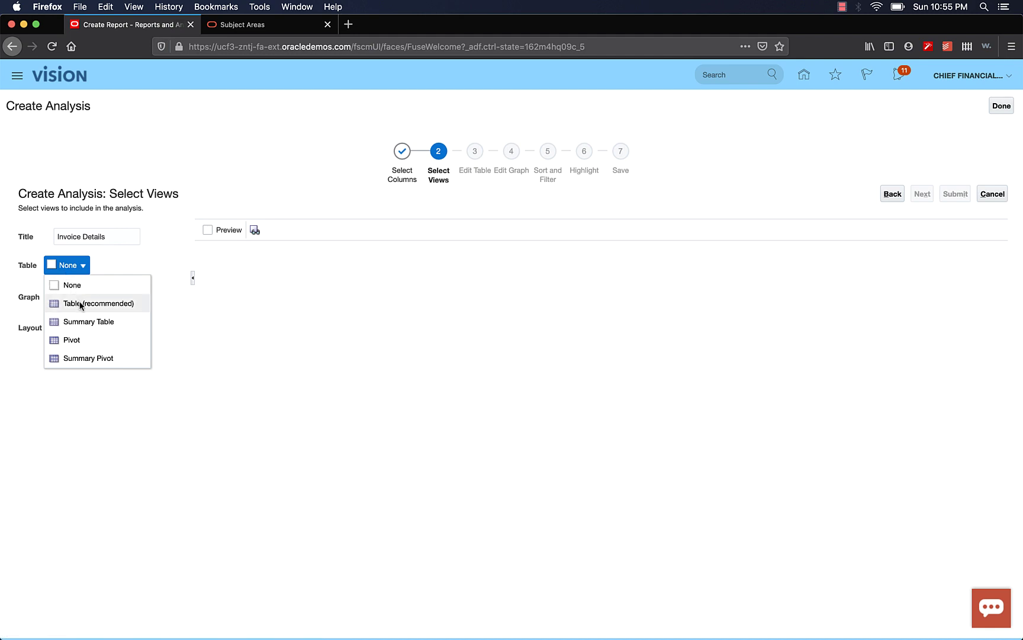
key("Escape")
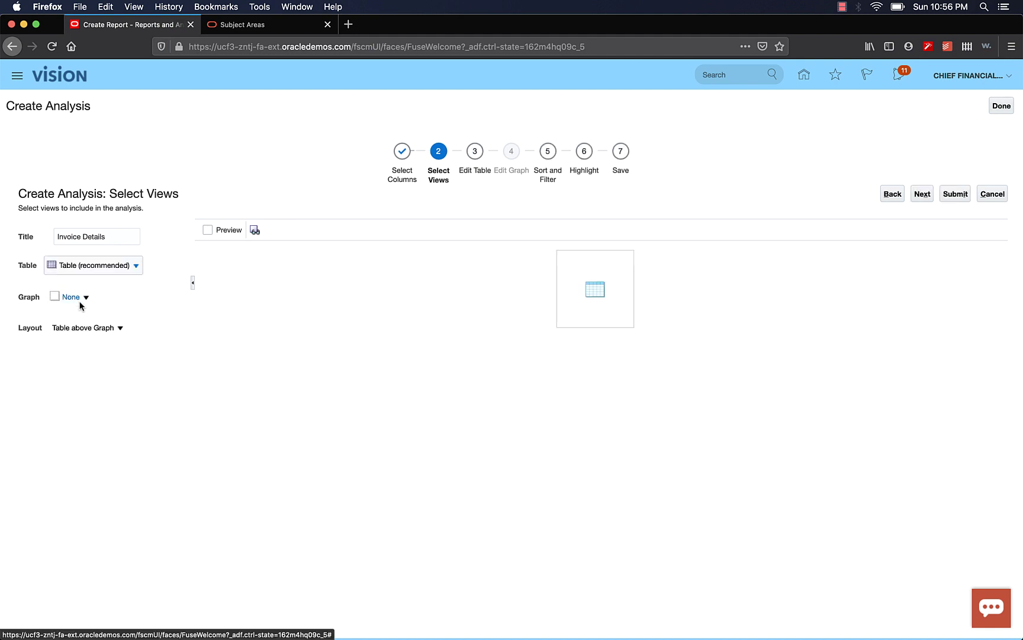
left_click(208, 231)
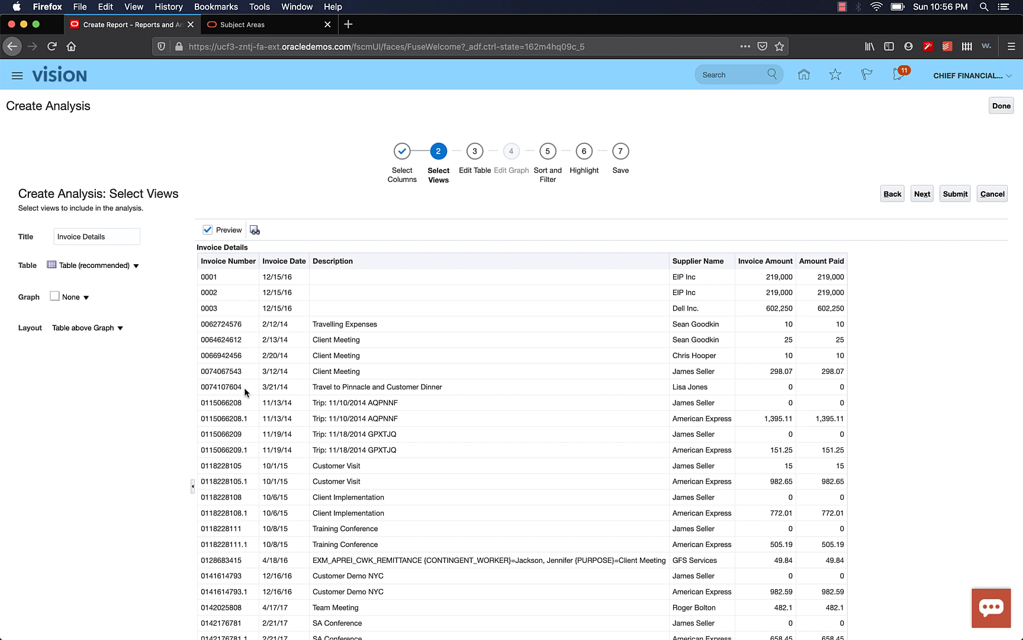
left_click(922, 195)
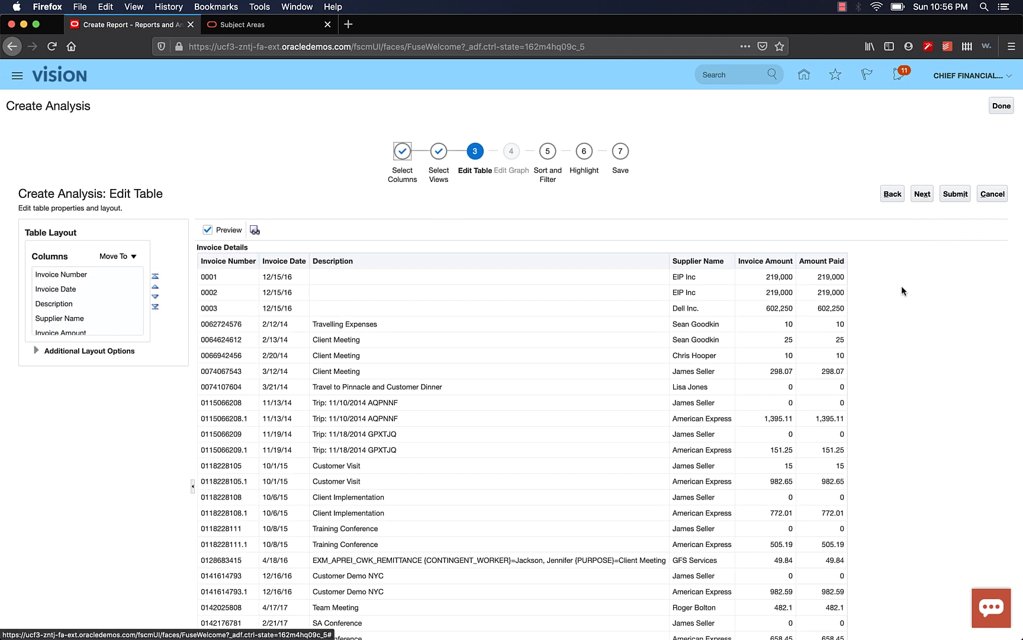
Expand Additional Layout Options on Edit Table, then advance to Sort and Filter
left_click(36, 351)
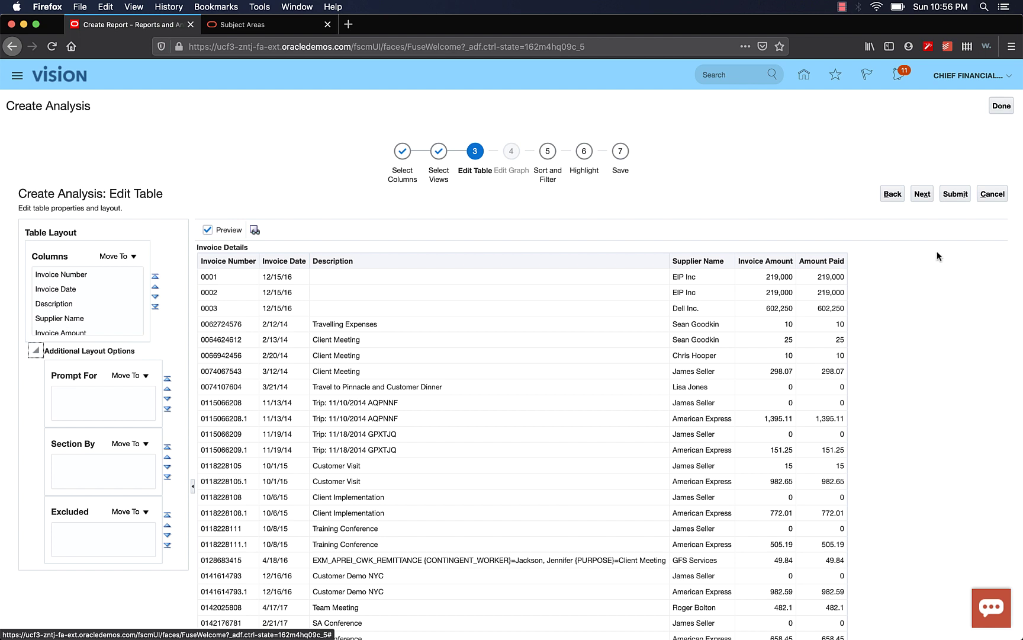
left_click(922, 193)
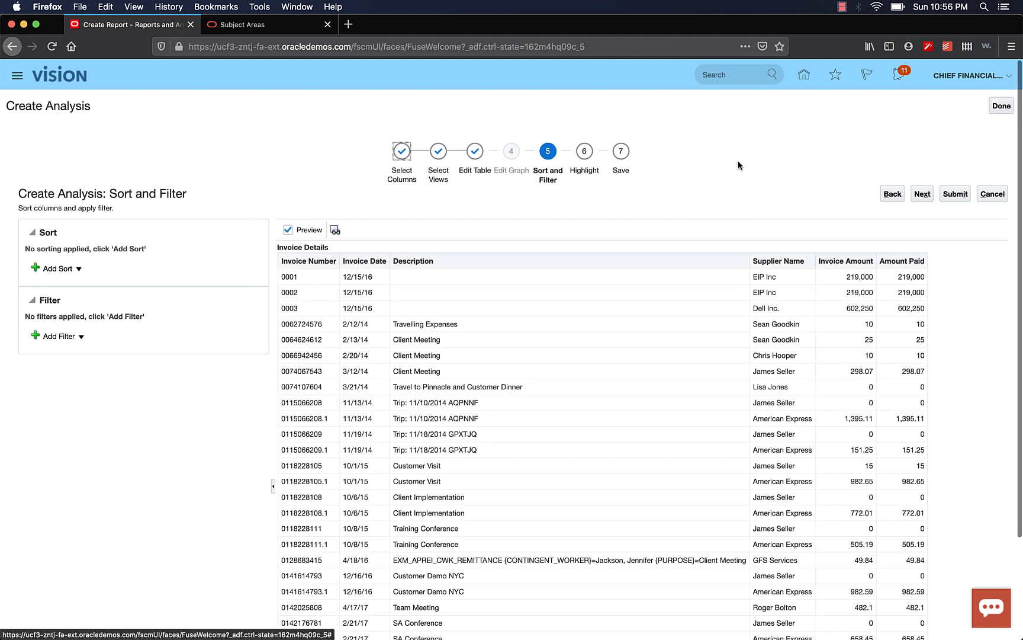
Add a descending sort on Invoice Date and advance to the Highlight step
left_click(57, 268)
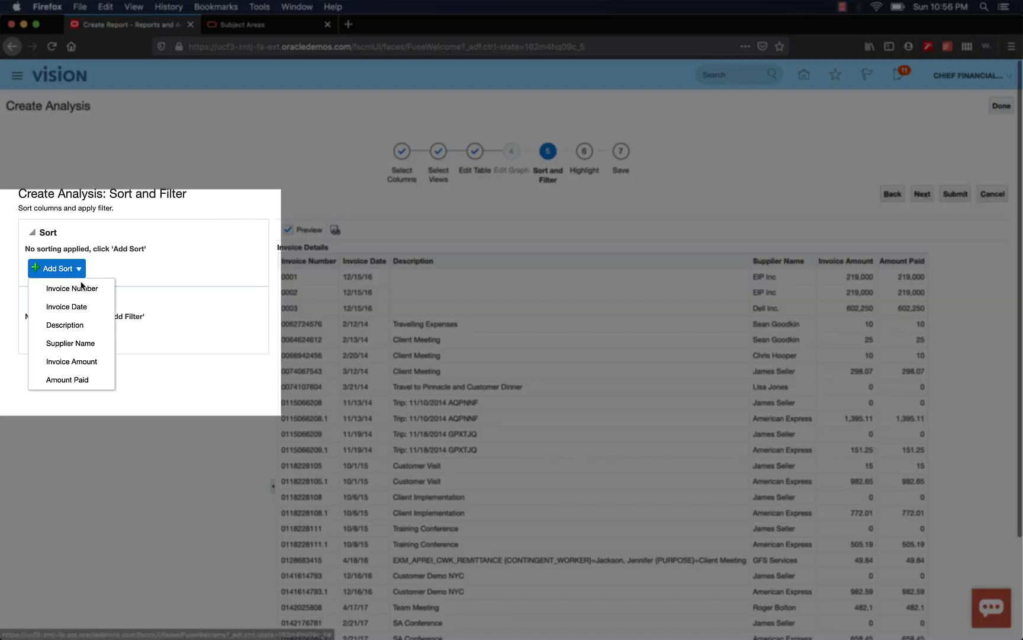
left_click(81, 305)
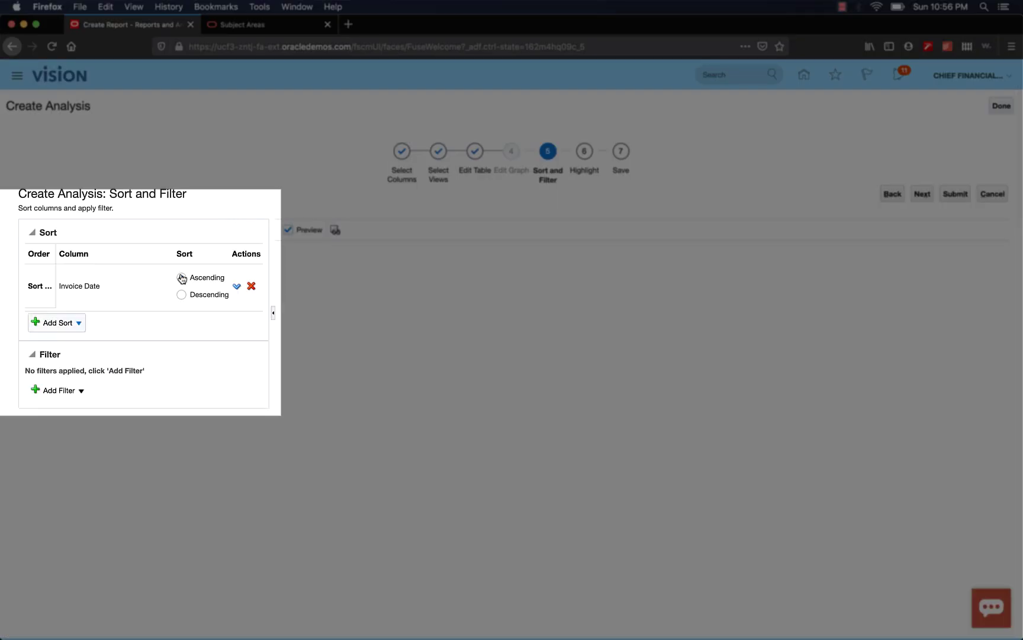
left_click(181, 295)
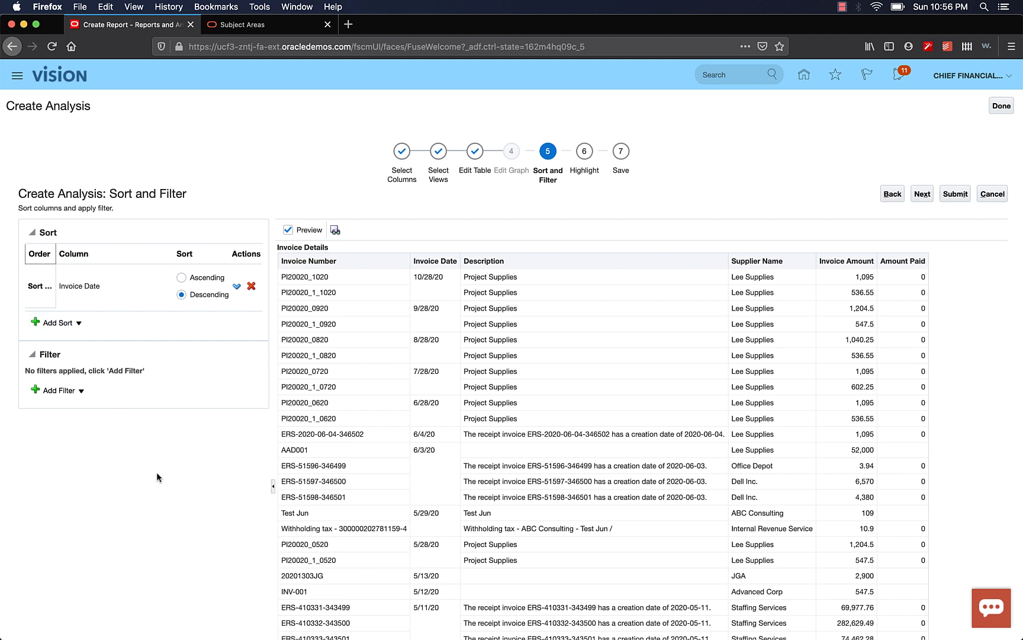
left_click(919, 195)
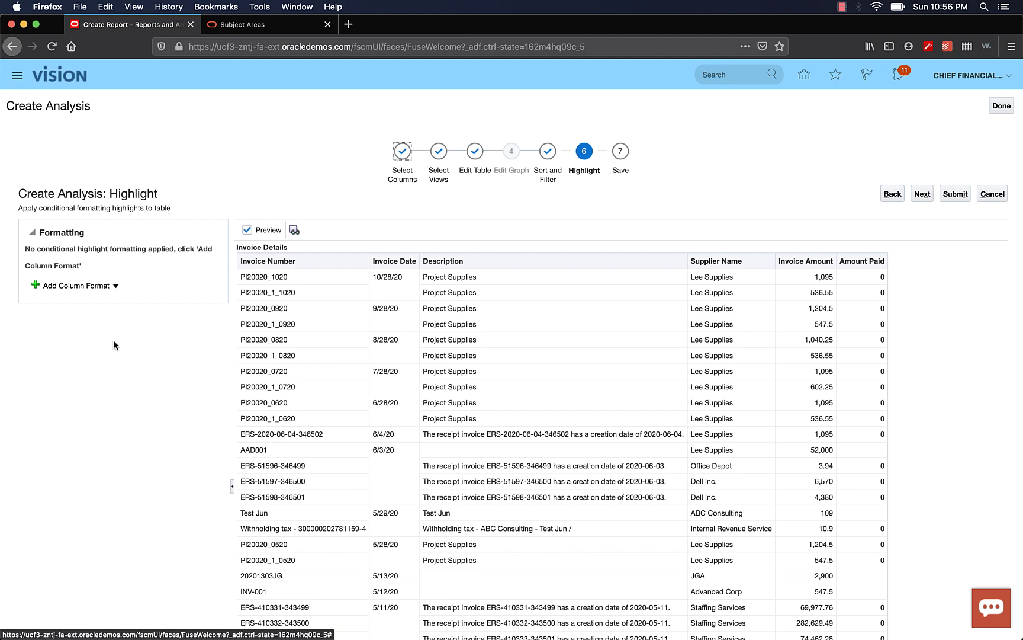
Add an Invoice Amount column format with thresholds 2500 and 50000, refreshing the preview
left_click(111, 287)
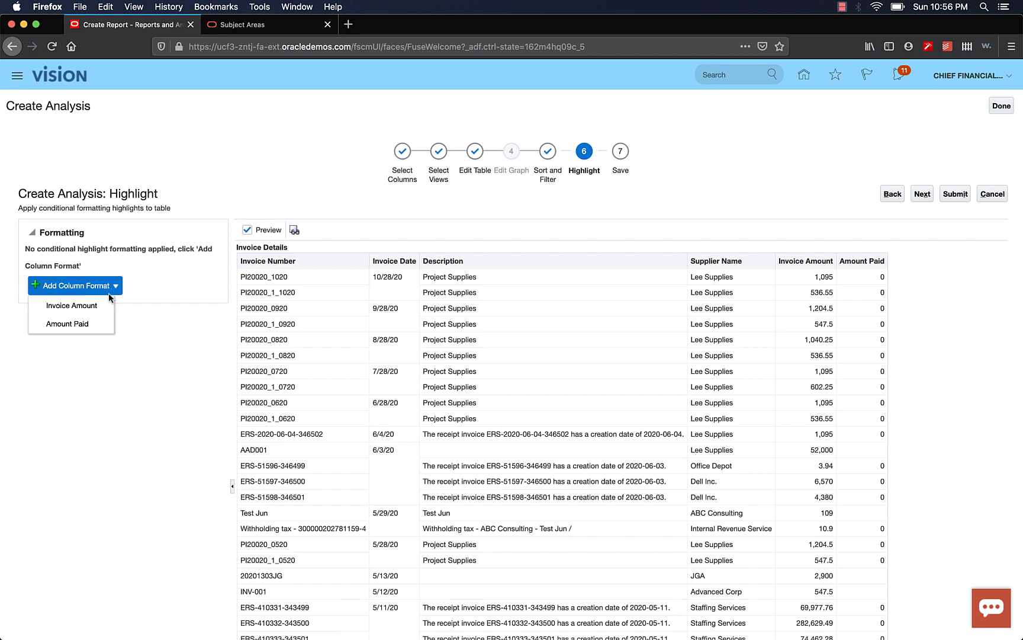
left_click(72, 305)
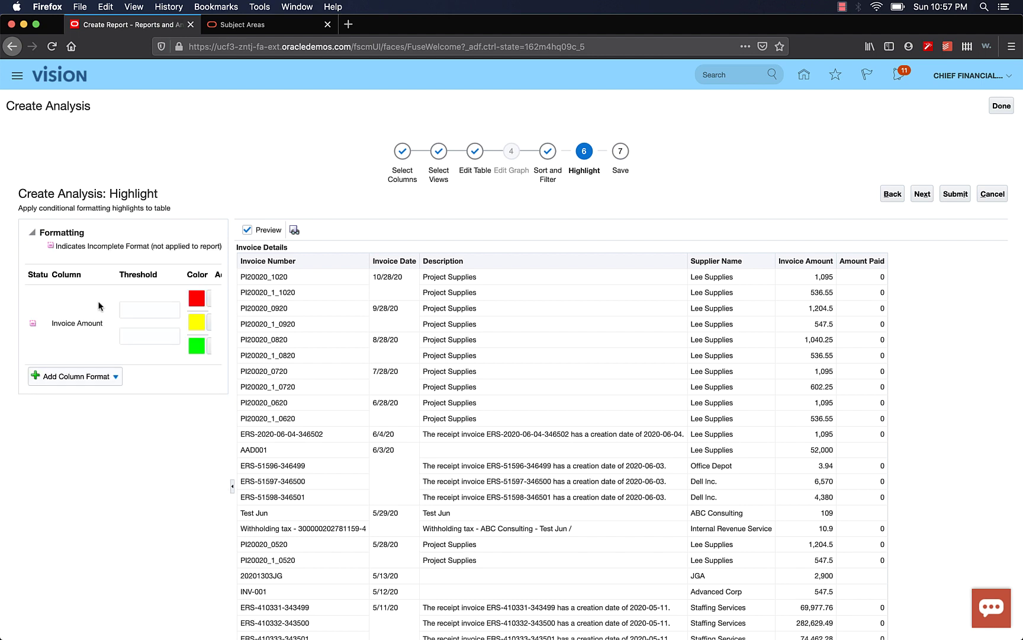
left_click(138, 310)
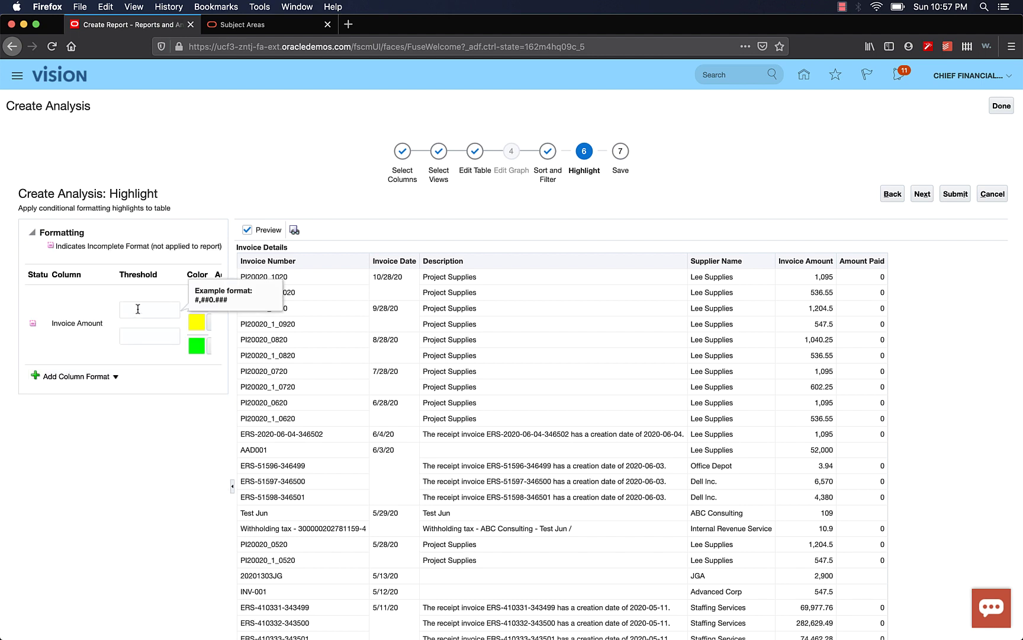
type("2500")
left_click(149, 336)
type("50")
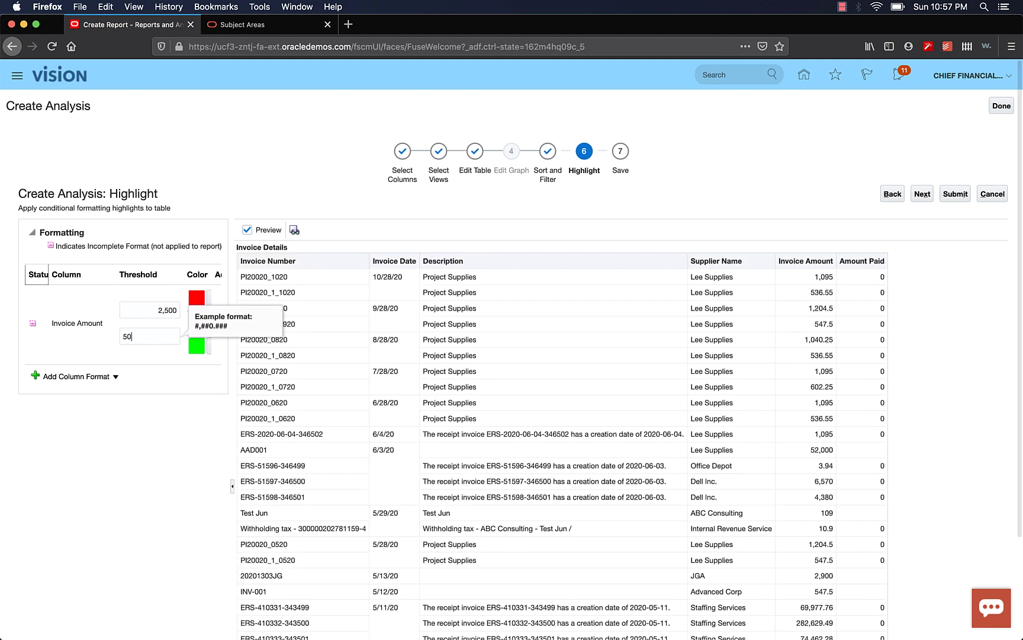
type("000")
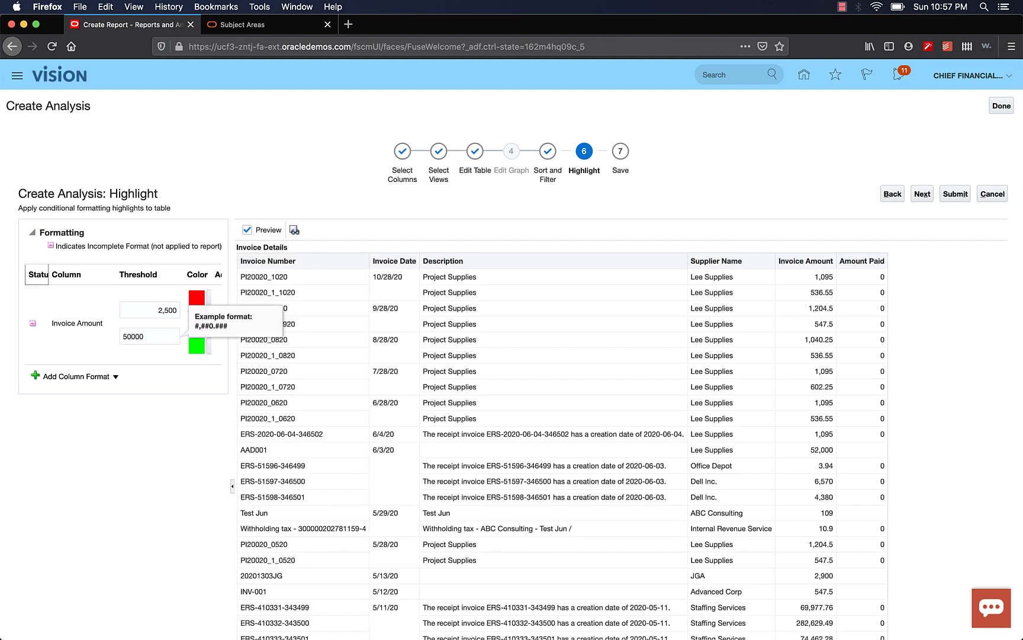
left_click(194, 420)
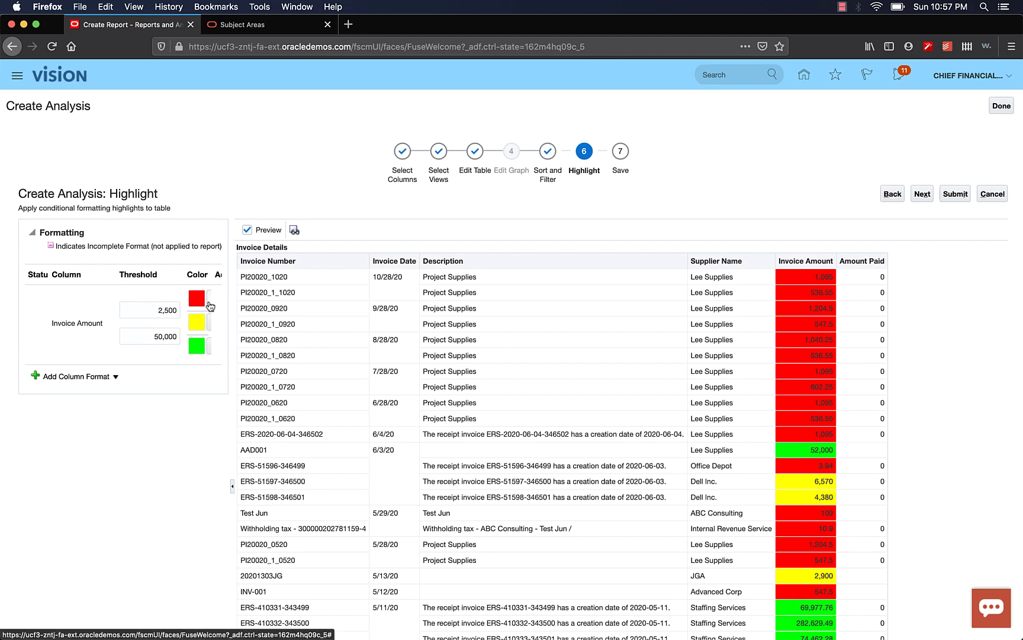
Make the below-2,500 band white and the above-50,000 band red
left_click(226, 308)
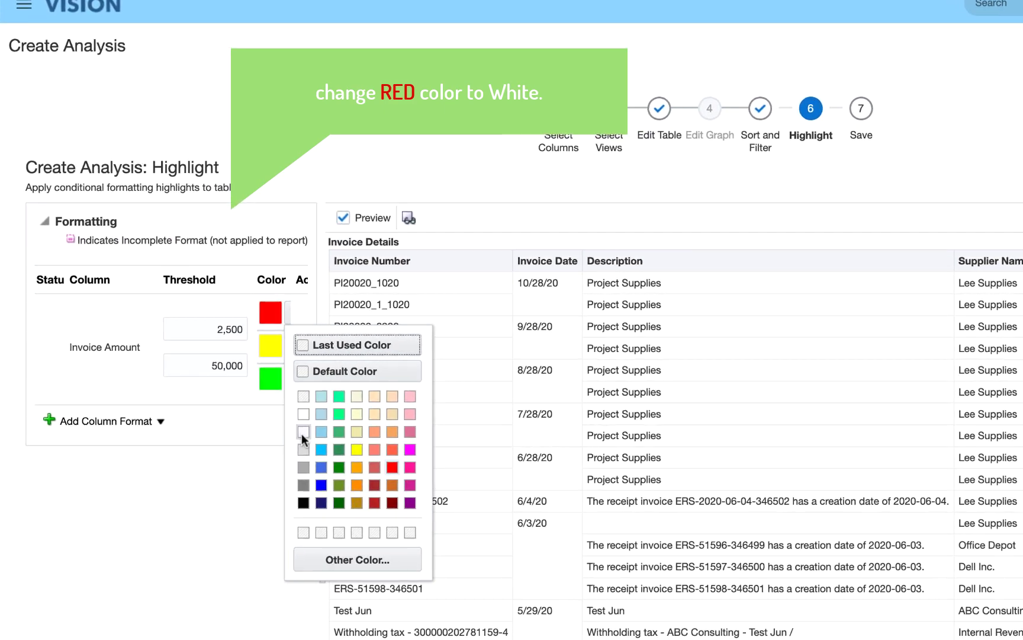
left_click(302, 432)
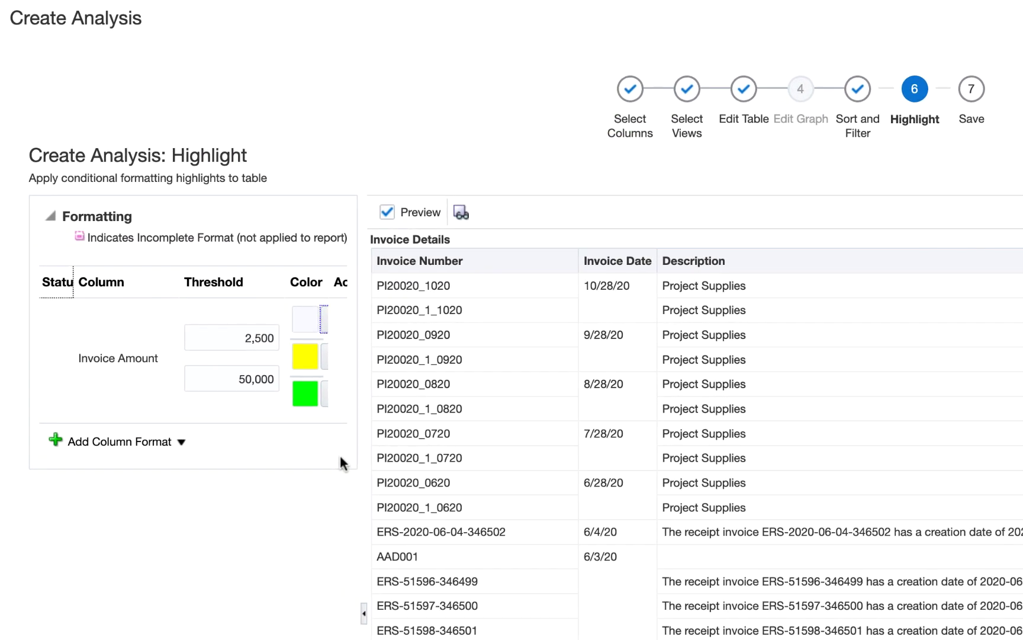
left_click(325, 398)
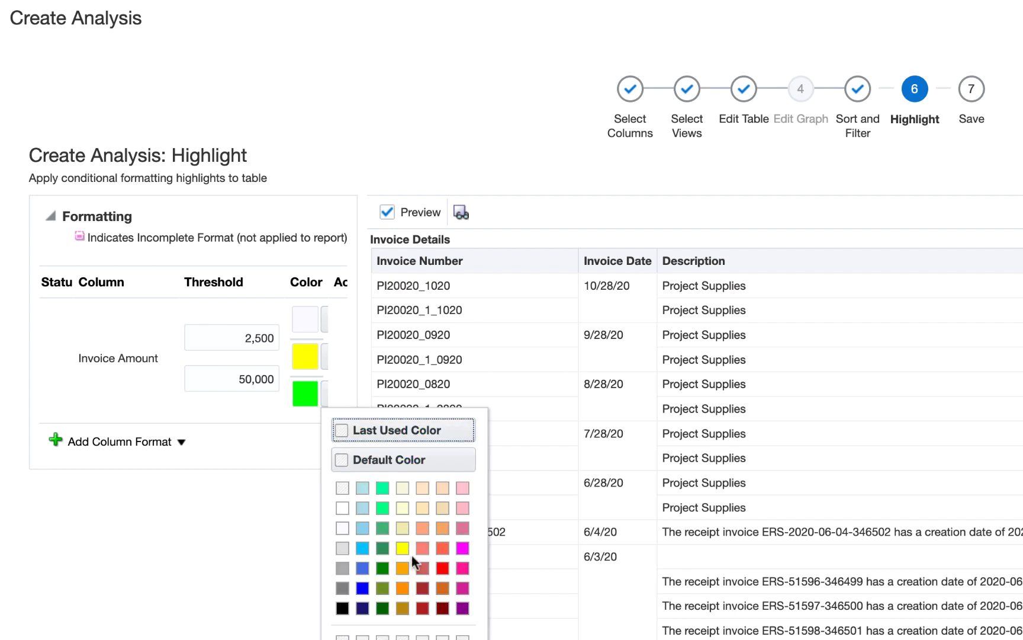
left_click(443, 568)
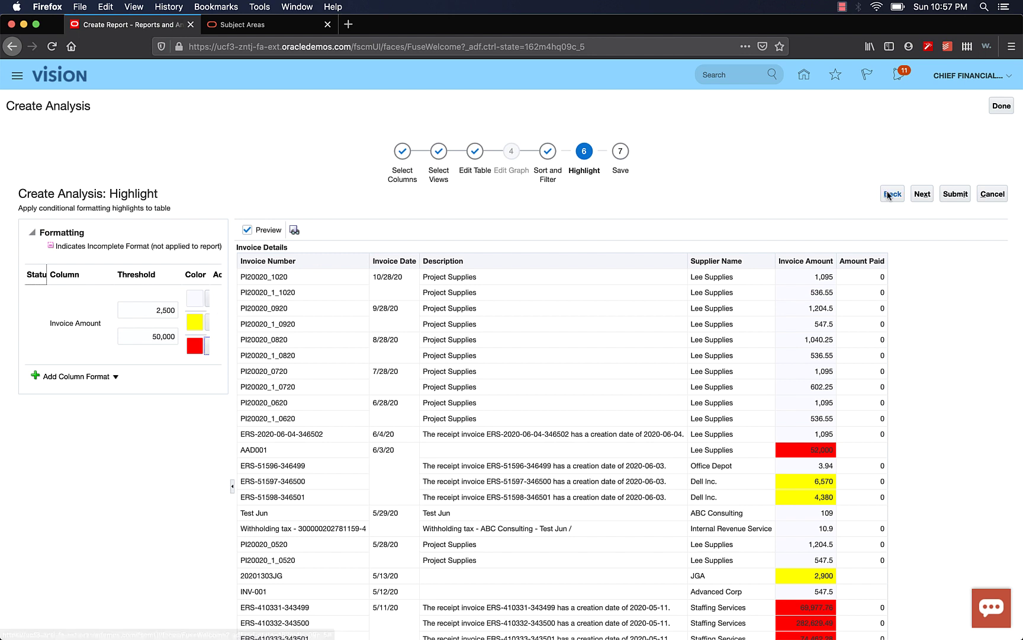
Name the analysis 'Invoice Details' and paste the same text as its description
left_click(922, 193)
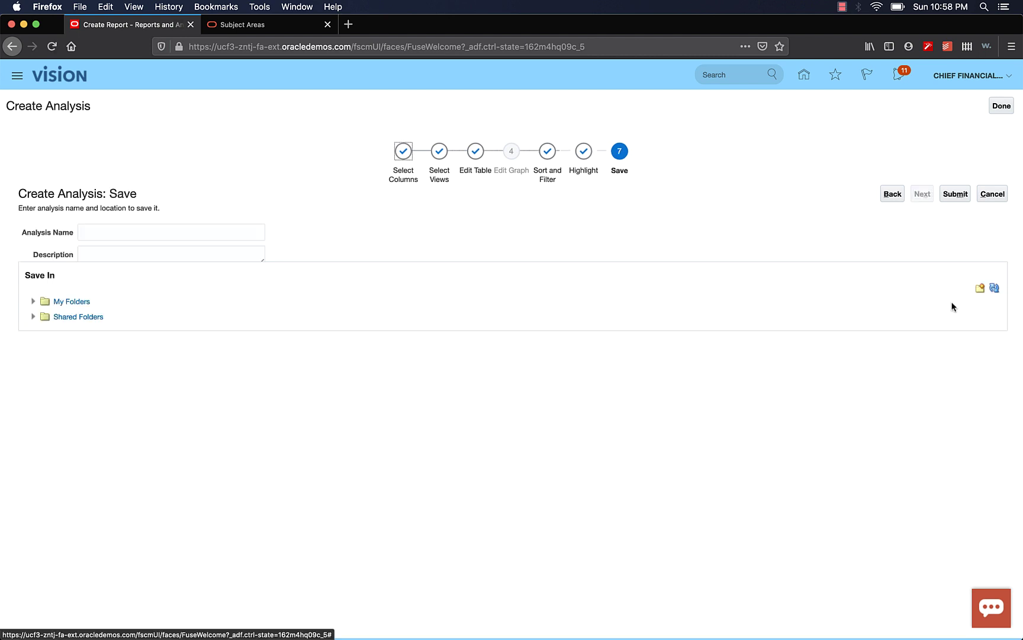
left_click(217, 228)
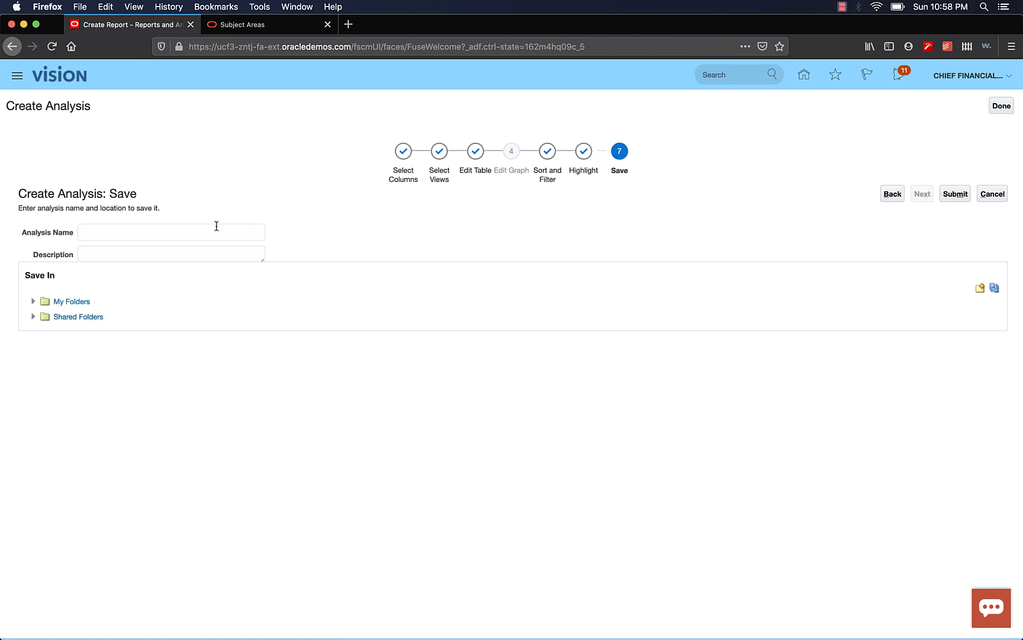
type("Invoice Details")
left_click_drag(140, 231, 35, 234)
key("super+c")
left_click(105, 256)
key("super+v")
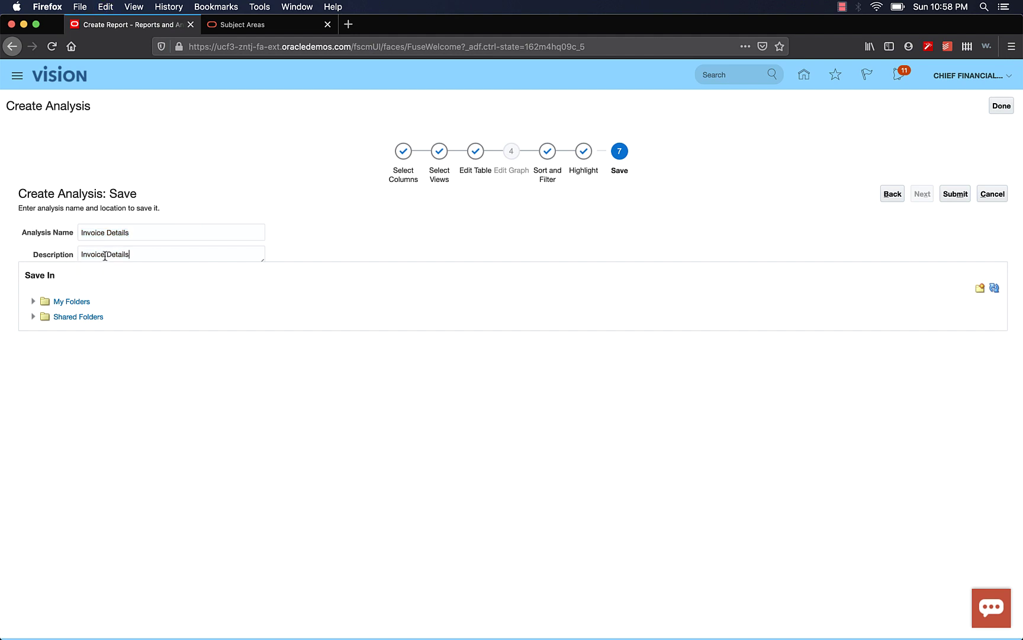
Choose Shared Folders > Custom > A1 Analysis as the location and submit the save
left_click(34, 317)
left_click(47, 377)
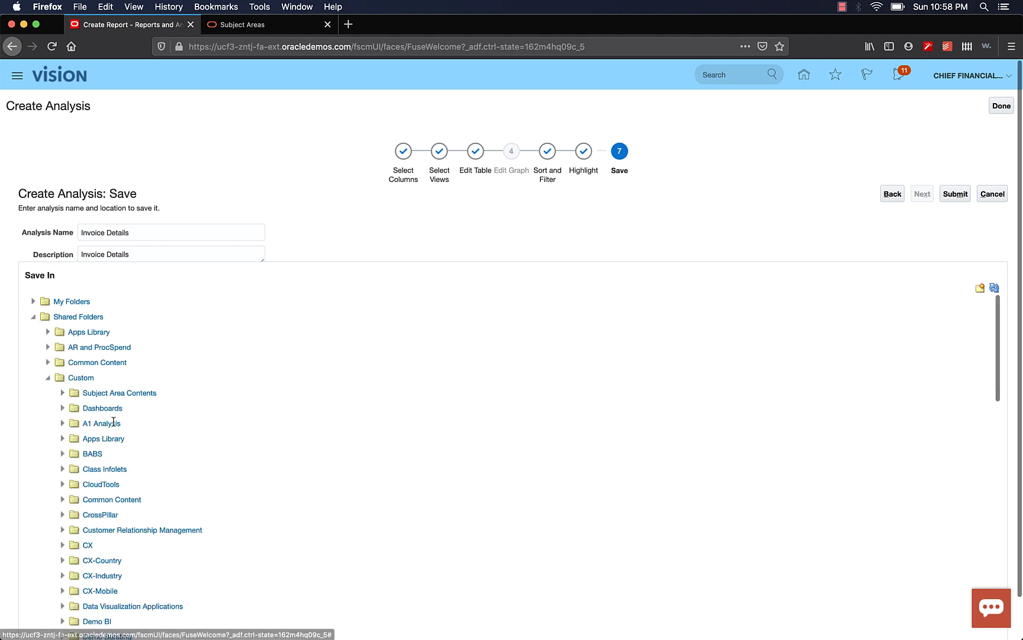
left_click(103, 423)
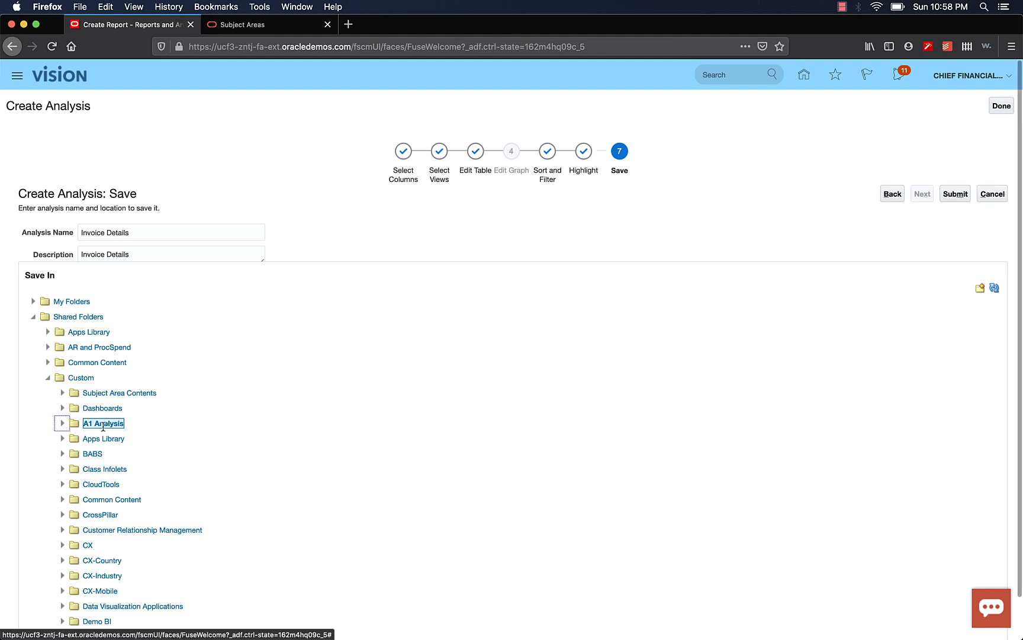
left_click(956, 195)
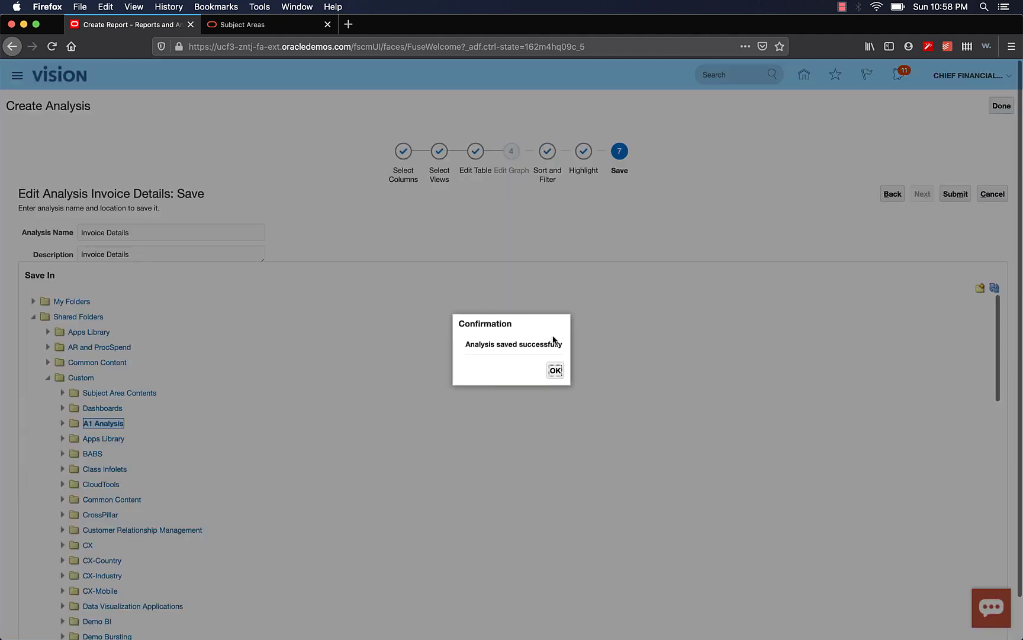
Dismiss the save confirmation, clear the Favorites filter, and open Shared Folders > Custom > A1 Analysis
left_click(554, 371)
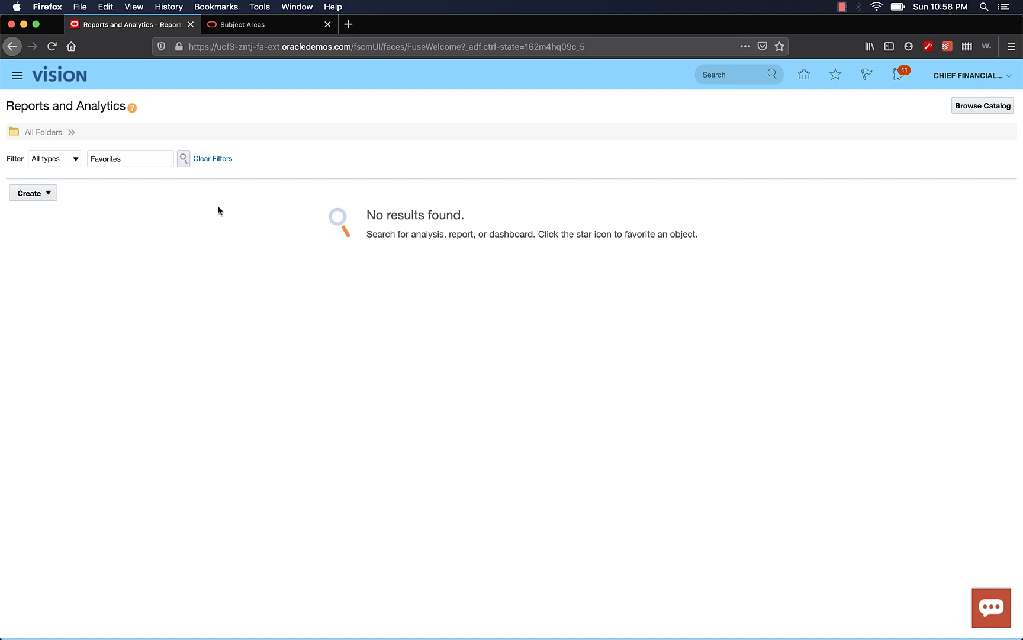
left_click(216, 159)
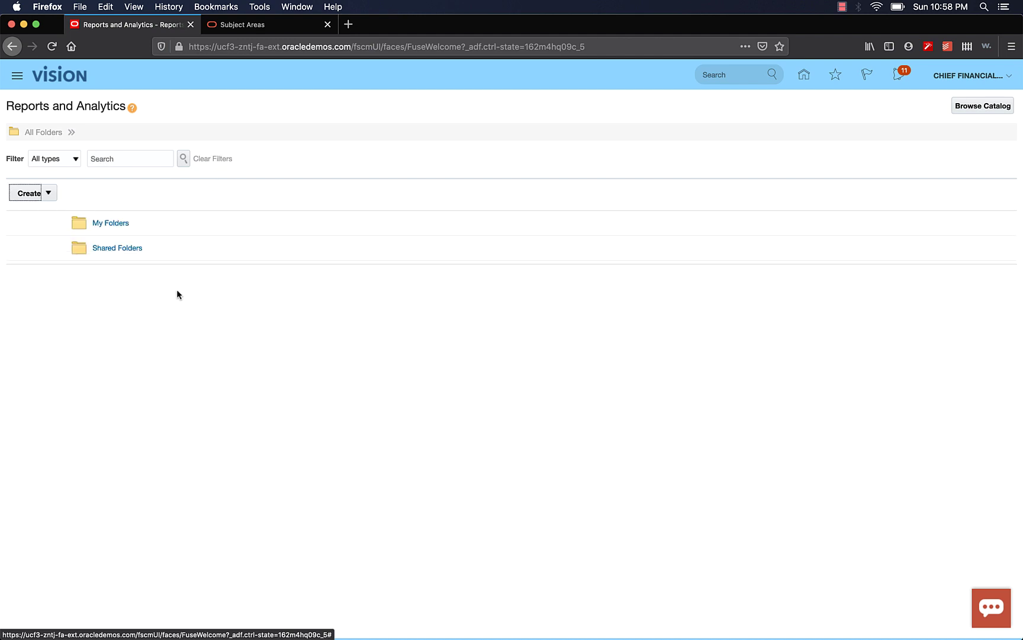
left_click(120, 249)
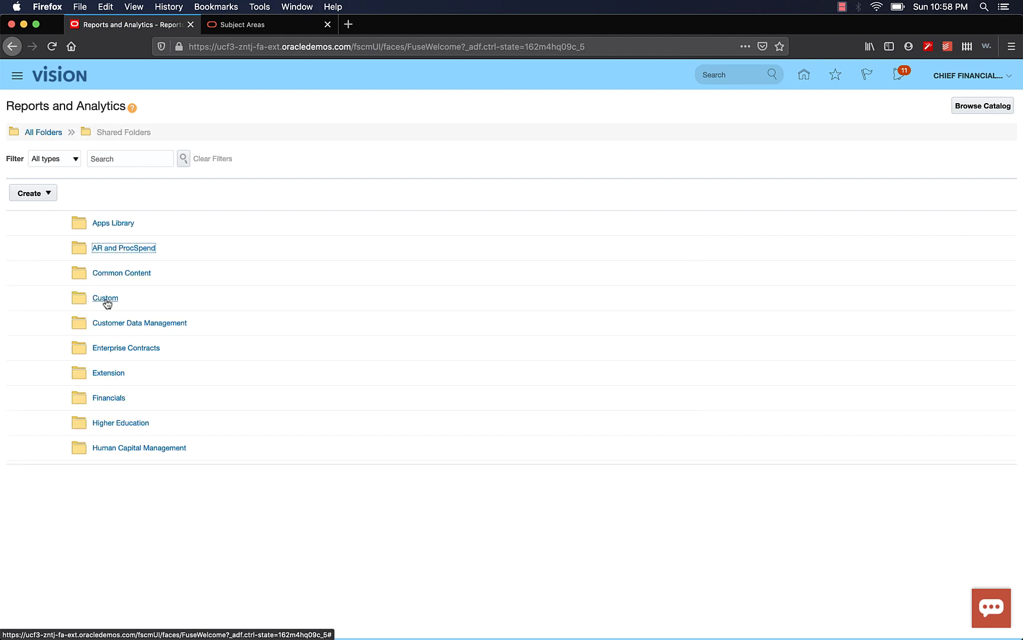
left_click(106, 297)
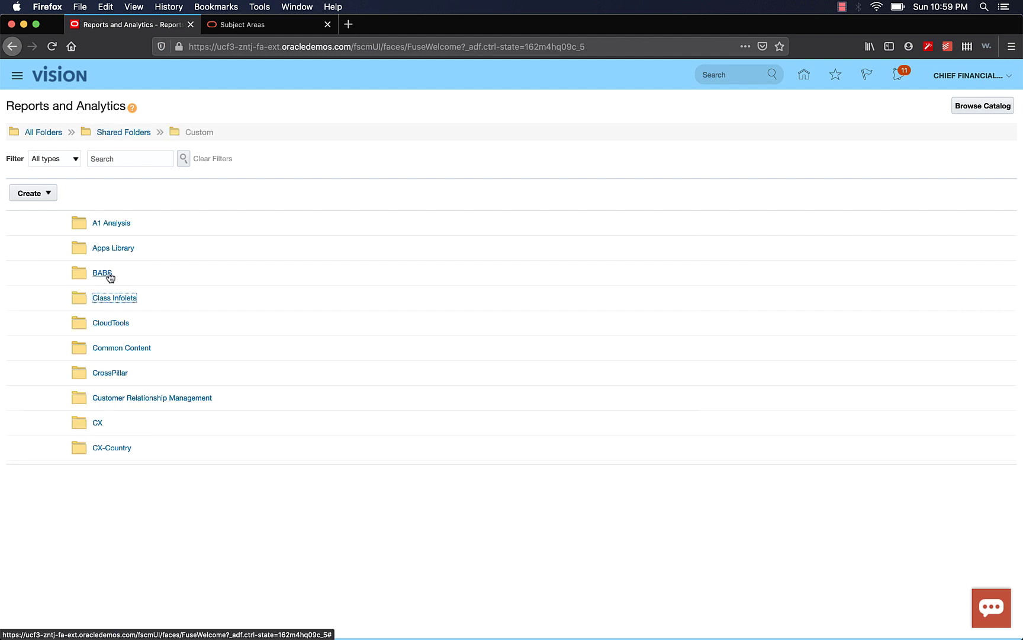
left_click(114, 223)
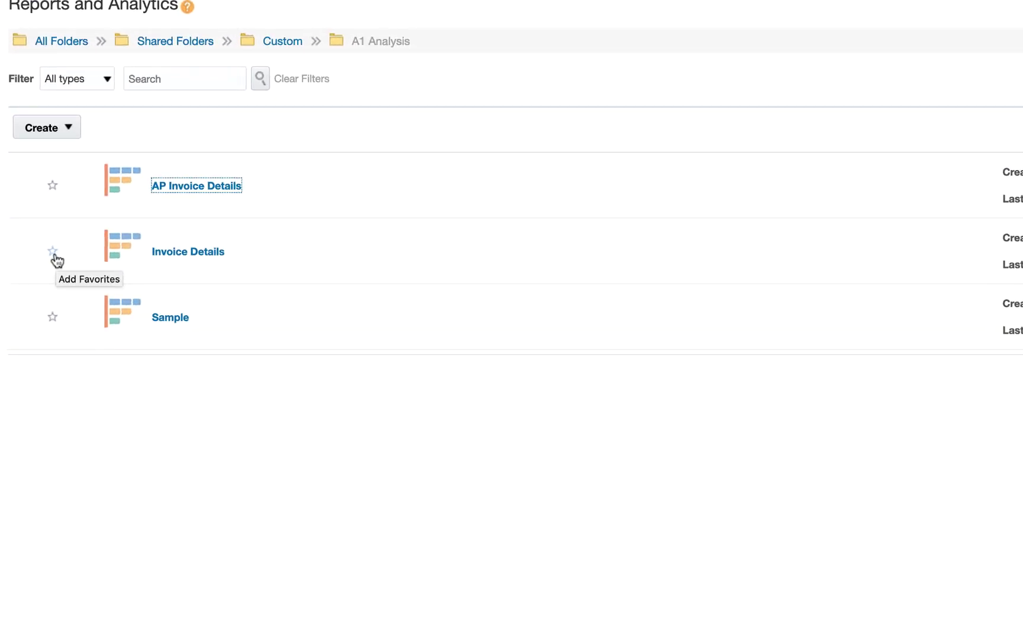
Star Invoice Details as a favorite, glance at its actions menu, then open the analysis
left_click(54, 253)
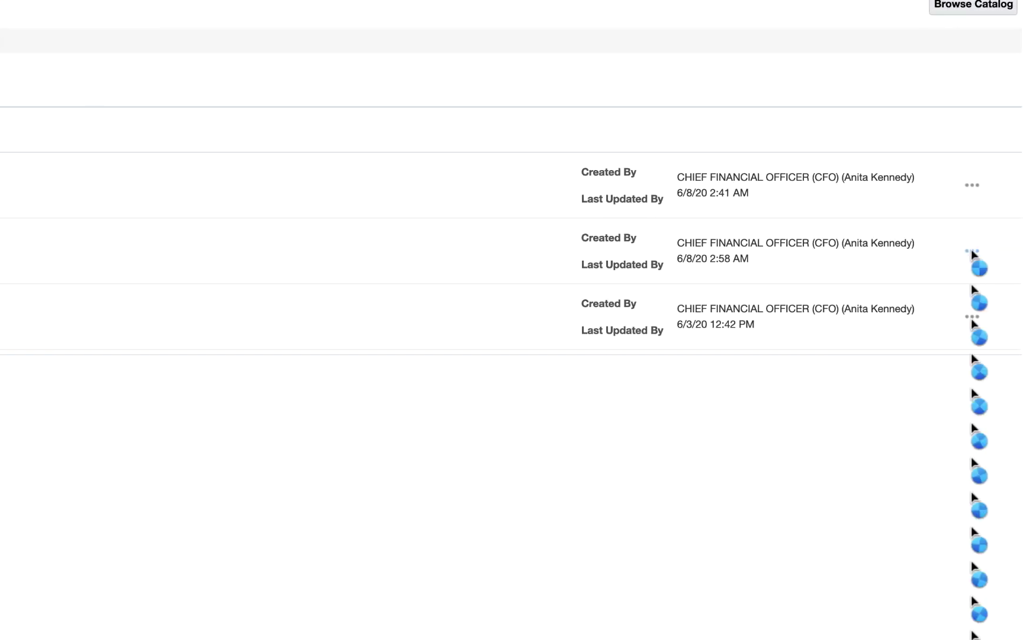
left_click(972, 251)
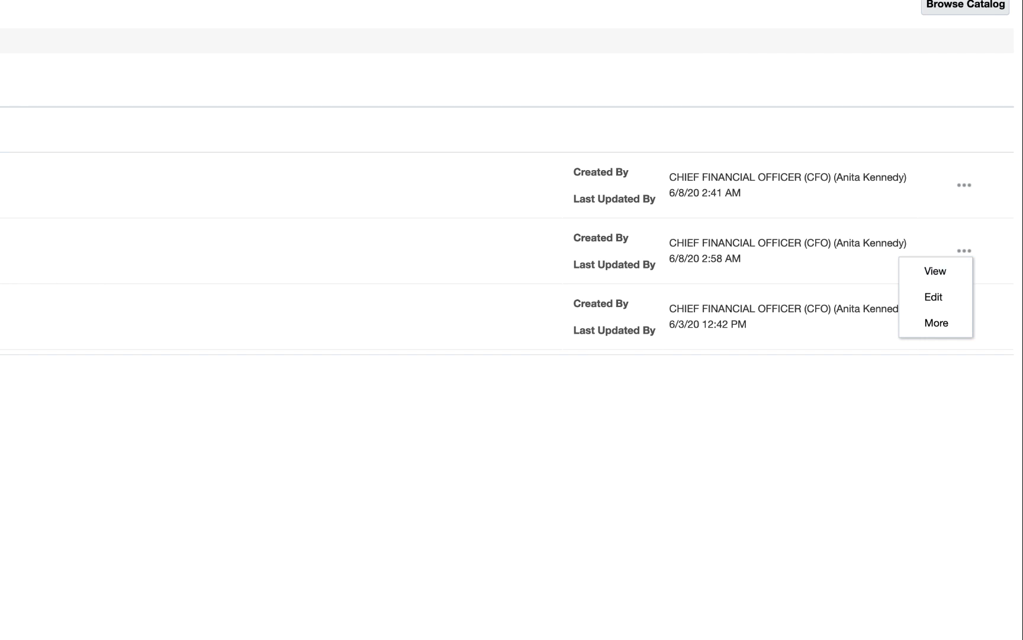
key("Escape")
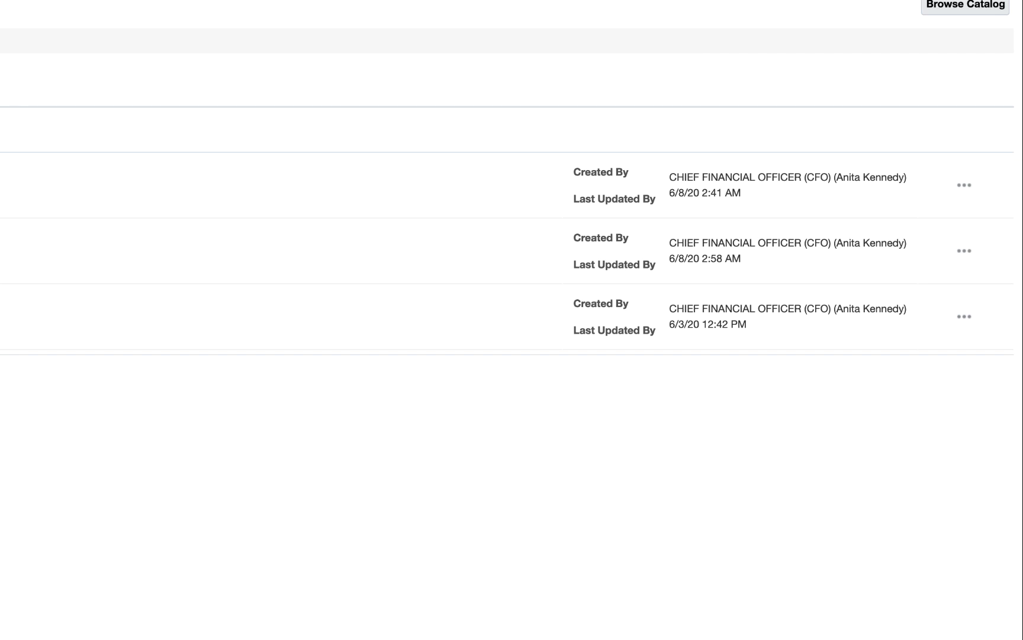
left_click(139, 283)
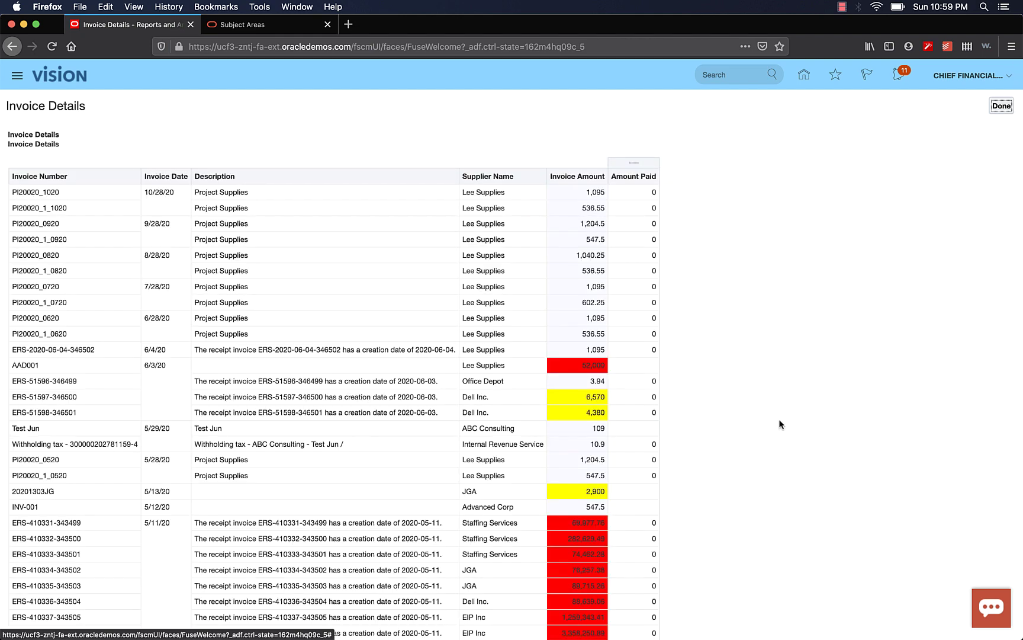
Scroll through the highlighted Invoice Details results, then close the report with Done
scroll(778, 418, "down", 2)
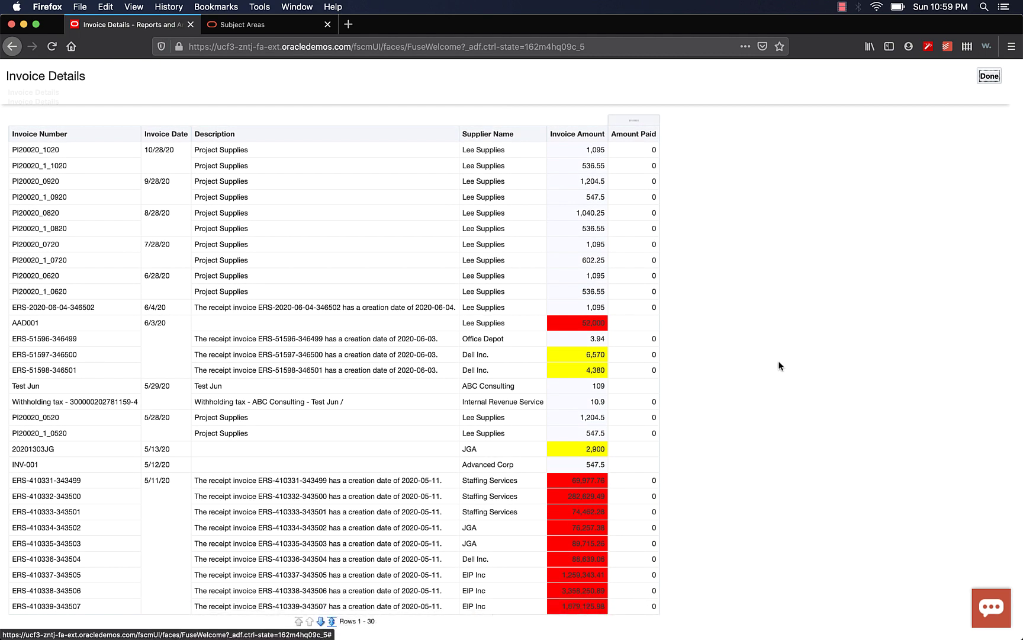
scroll(778, 362, "up", 2)
scroll(779, 363, "down", 2)
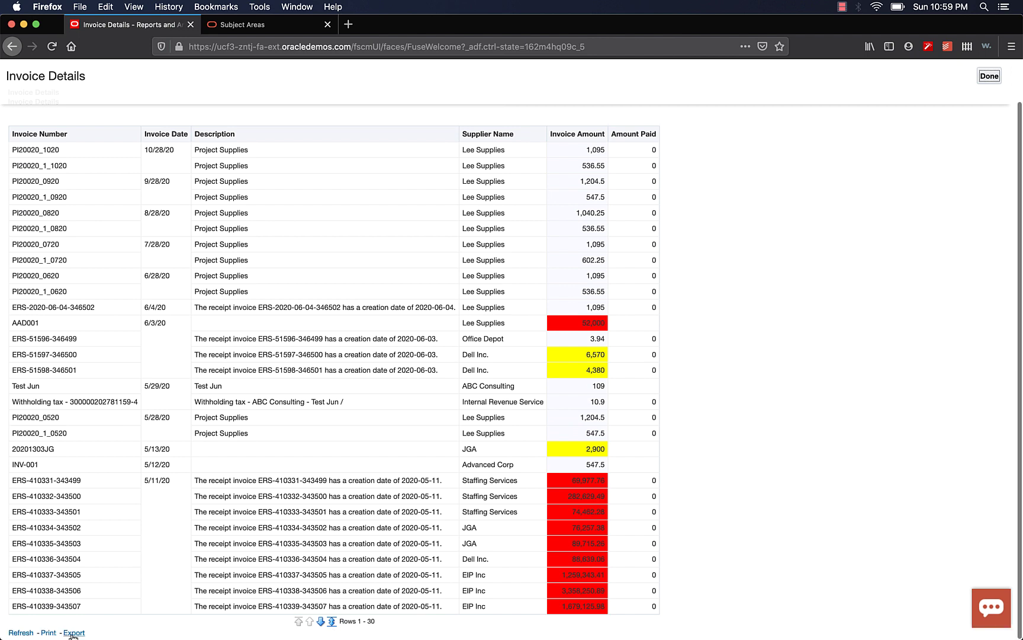
left_click(989, 78)
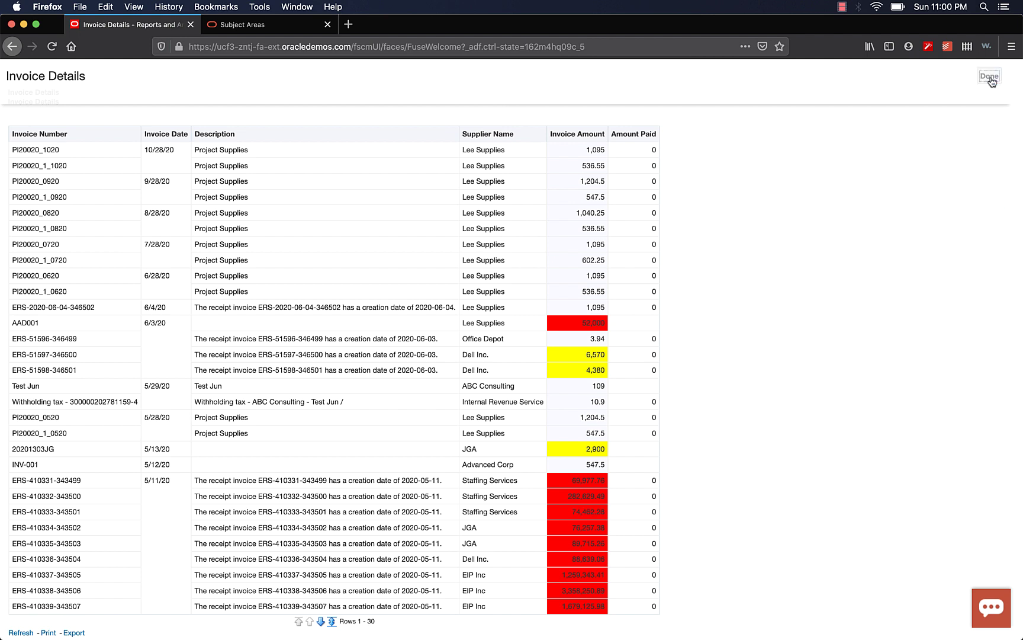